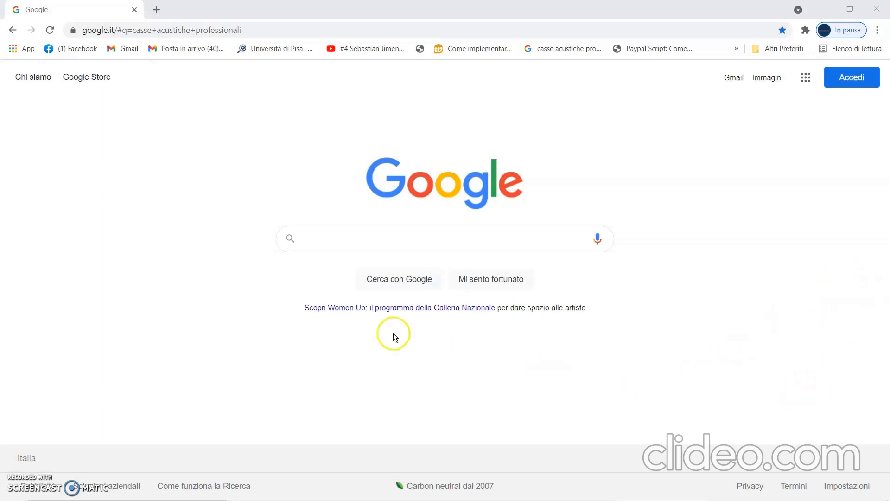
Search for "account google mail" and reach the Google account creation form through the "Creare un account Gmail" help article.
left_click(329, 242)
type("account")
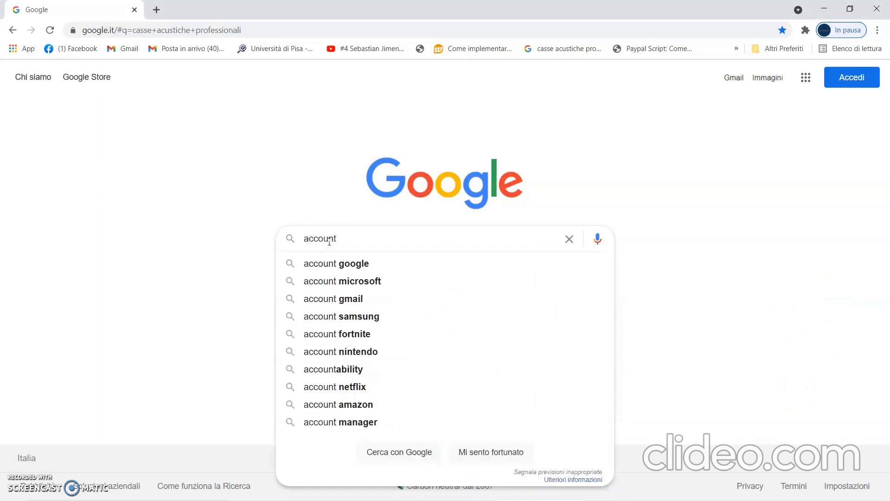
type(" google mail")
key("Return")
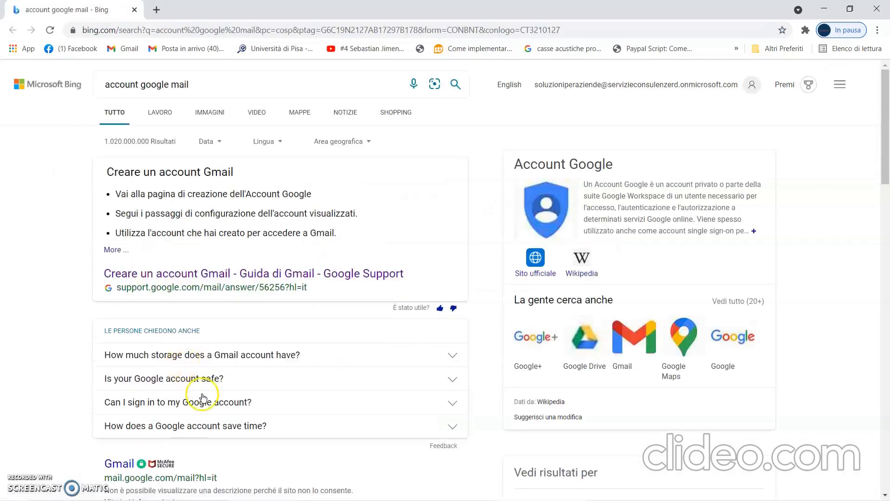
left_click(218, 278)
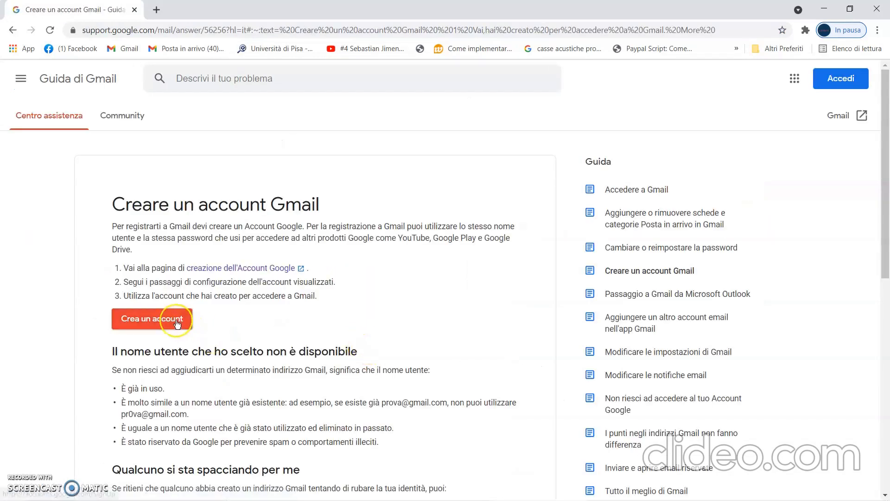
left_click(177, 324)
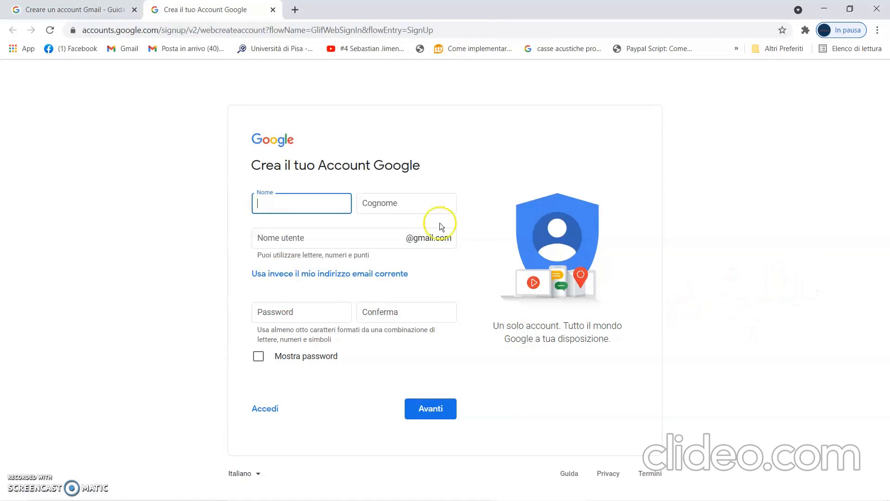
Return to the Google home page, search for "youtube" and open the YouTube site.
left_click(114, 31)
type("goo")
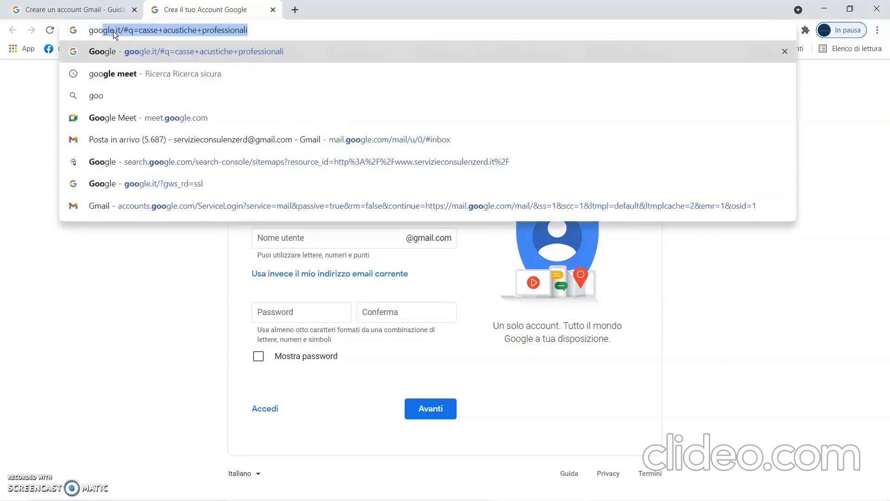
left_click(140, 52)
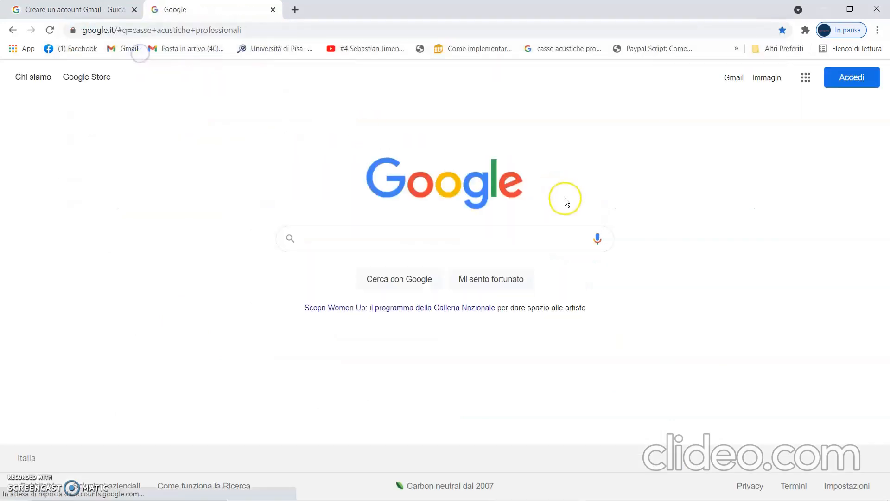
left_click(342, 239)
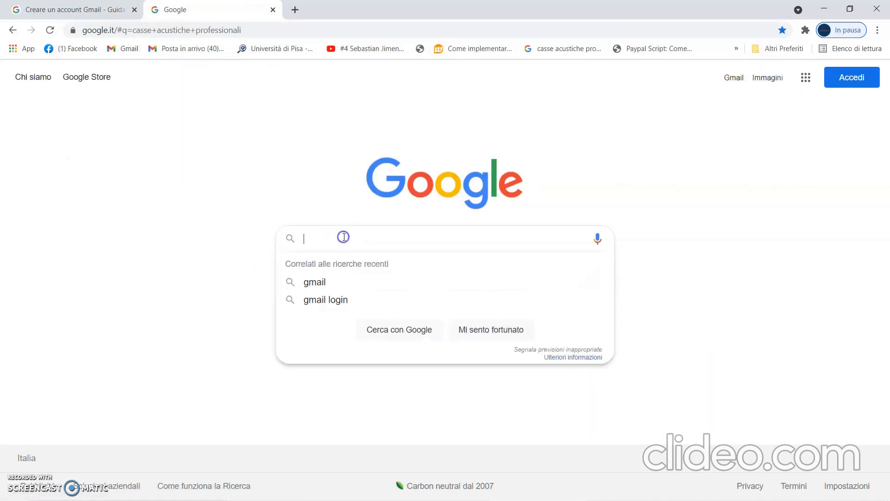
type("youtube")
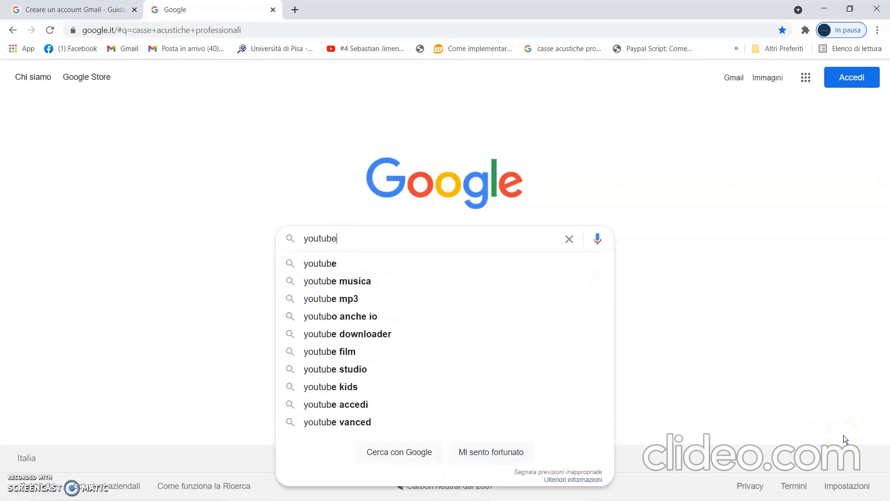
key("Return")
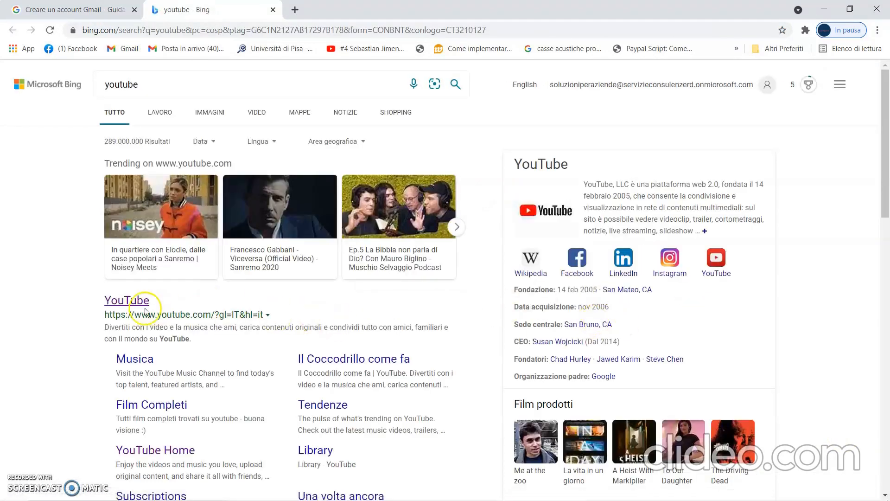
left_click(142, 302)
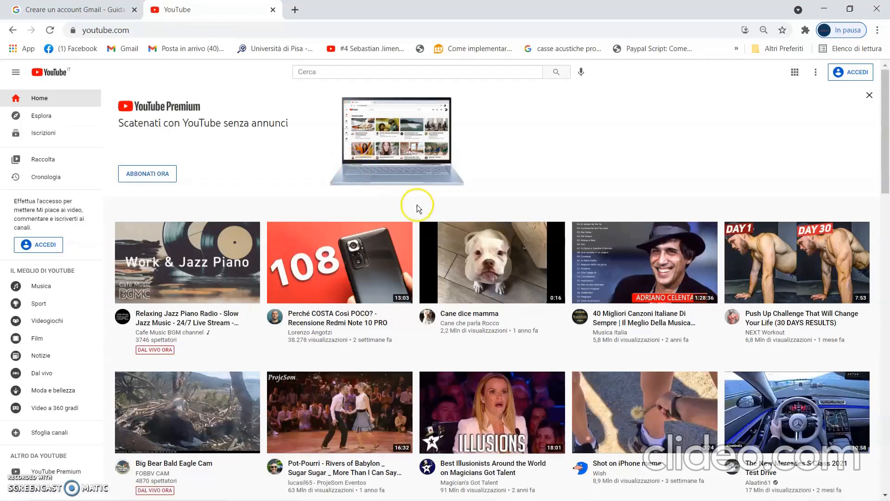
Sign in to YouTube with the SOFTWARE PRISMA account, entering the account password.
left_click(855, 74)
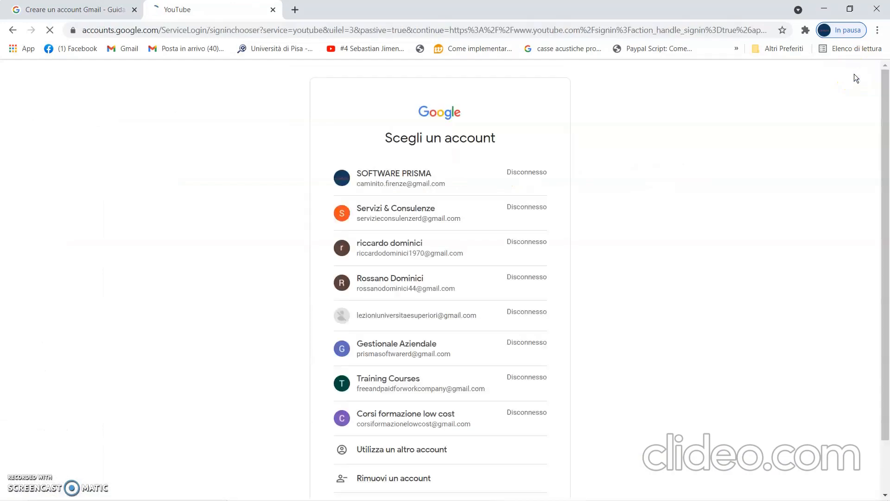
left_click(413, 179)
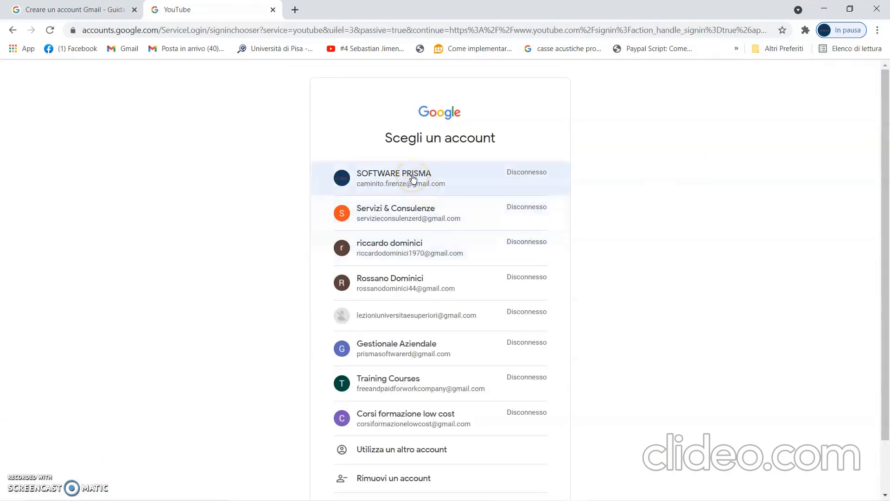
left_click(410, 181)
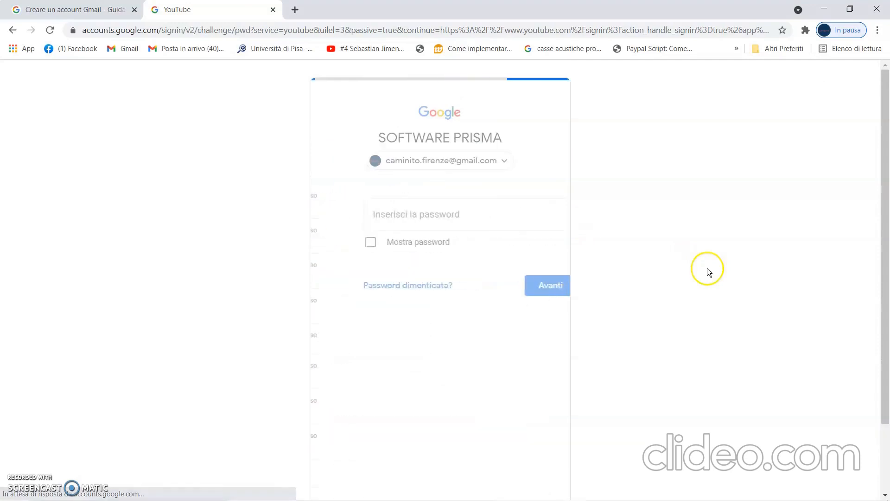
type("•")
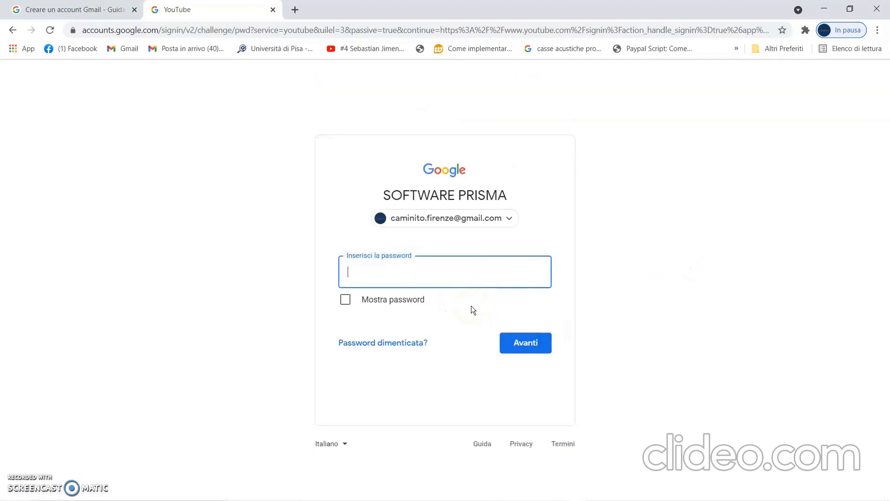
type("••••••••••")
key("Return")
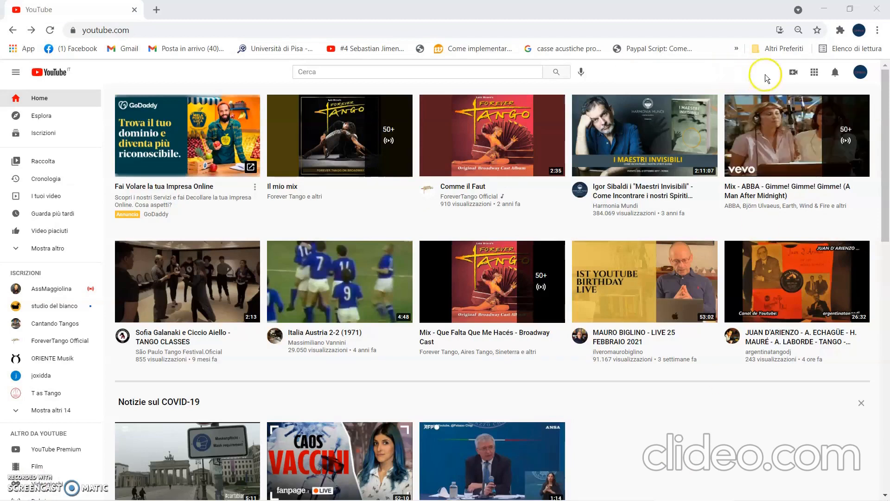
Upload Come tagliare un video.mp4 as a new video from the 00 - File per pubblicazione folder inside 02 - Taglio.
left_click(794, 75)
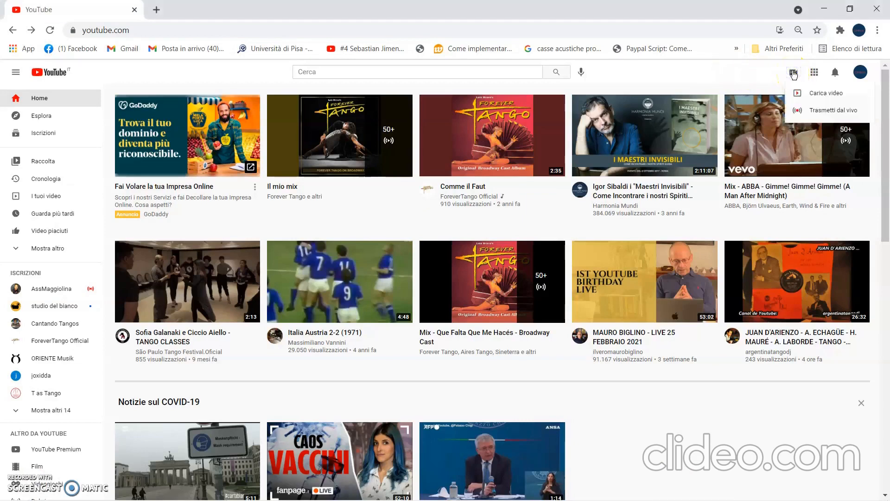
left_click(830, 92)
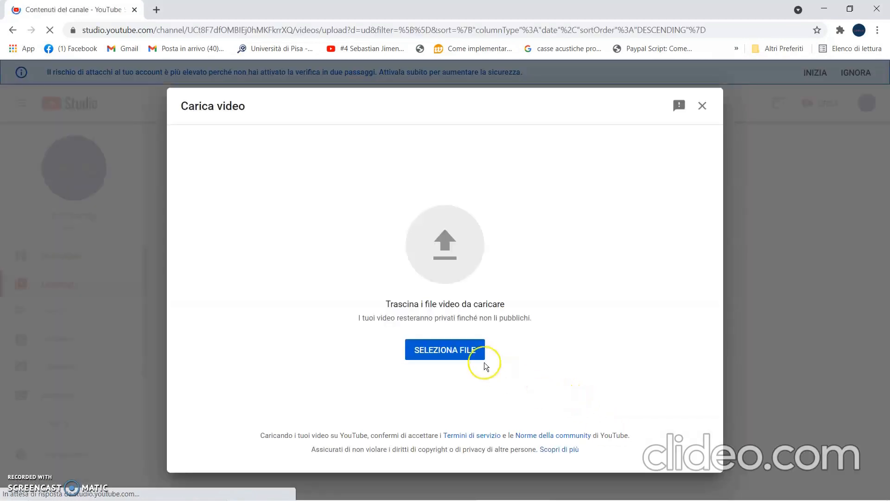
left_click(473, 354)
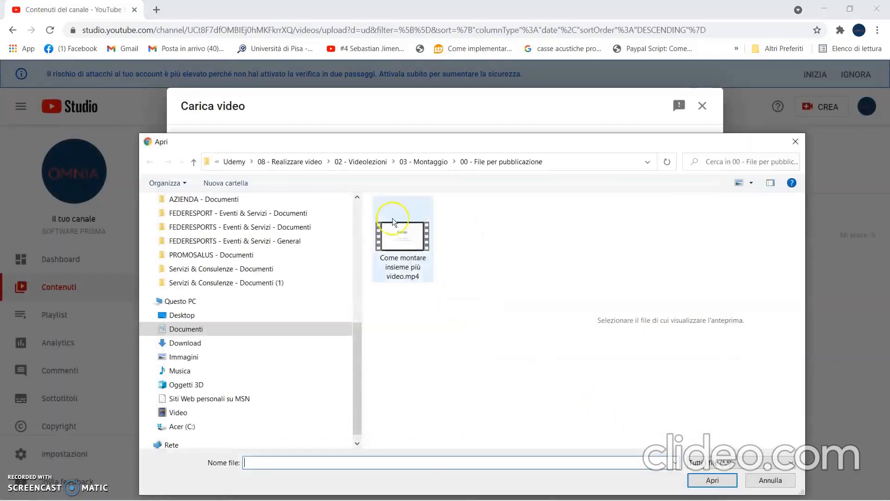
left_click(194, 162)
left_click(195, 161)
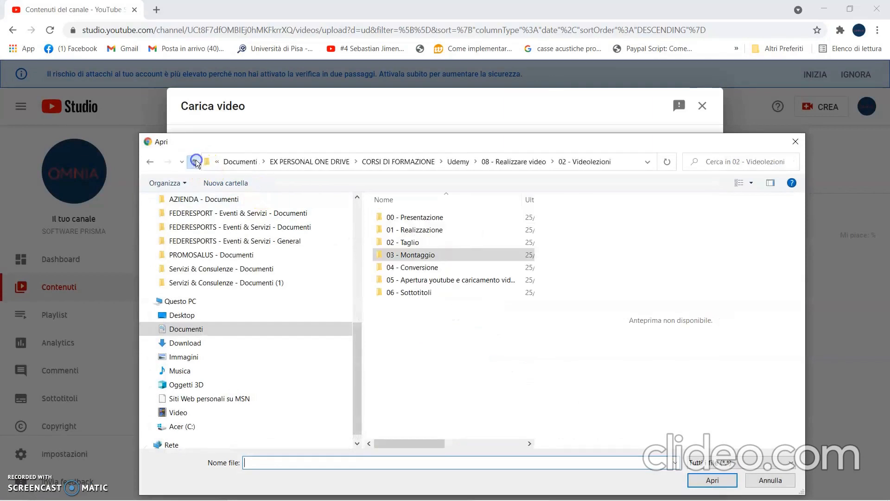
left_click(399, 242)
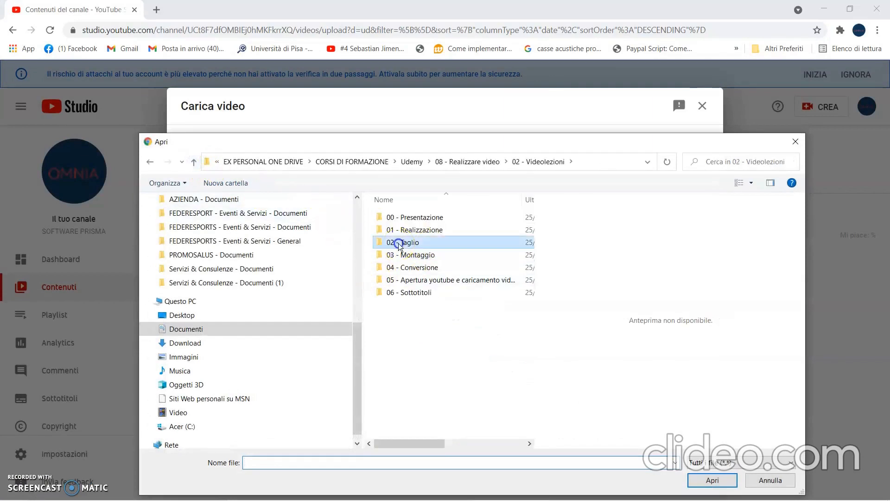
double_click(398, 243)
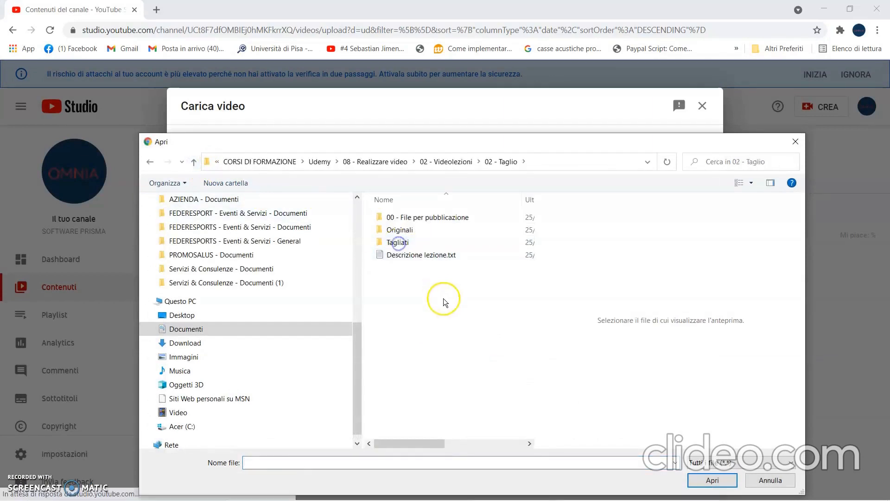
double_click(438, 218)
double_click(403, 249)
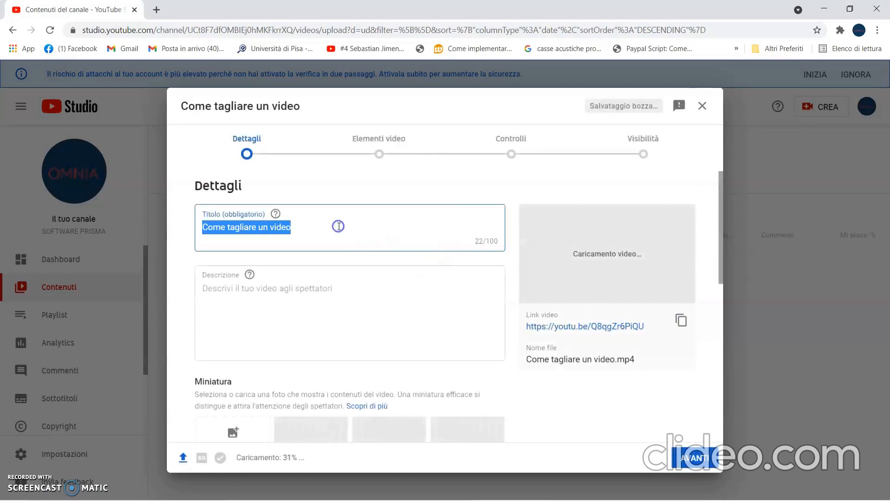
Keep the title "Come tagliare un video", leave the description empty and publish the video with Pubblico visibility.
left_click(296, 228)
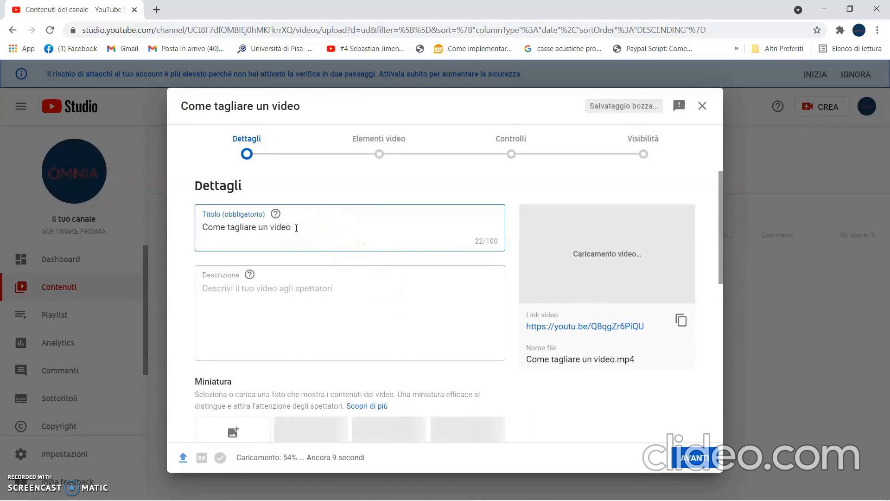
left_click(209, 288)
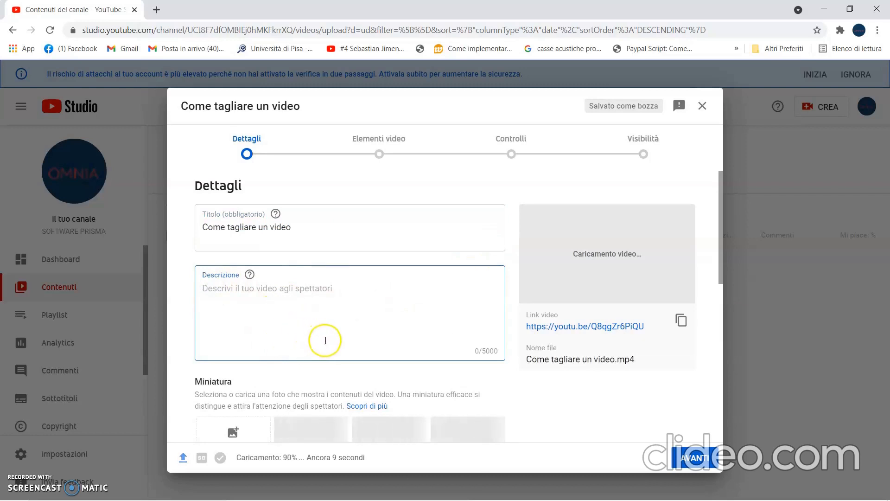
triple_click(616, 326)
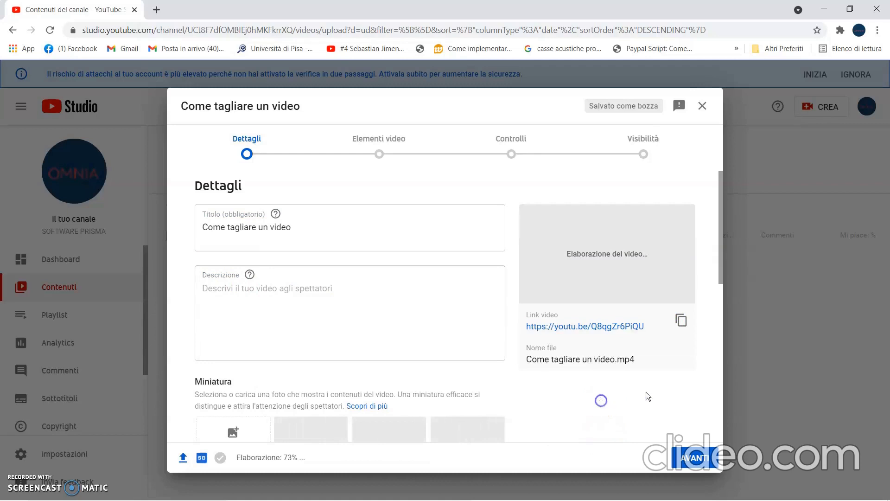
left_click(683, 453)
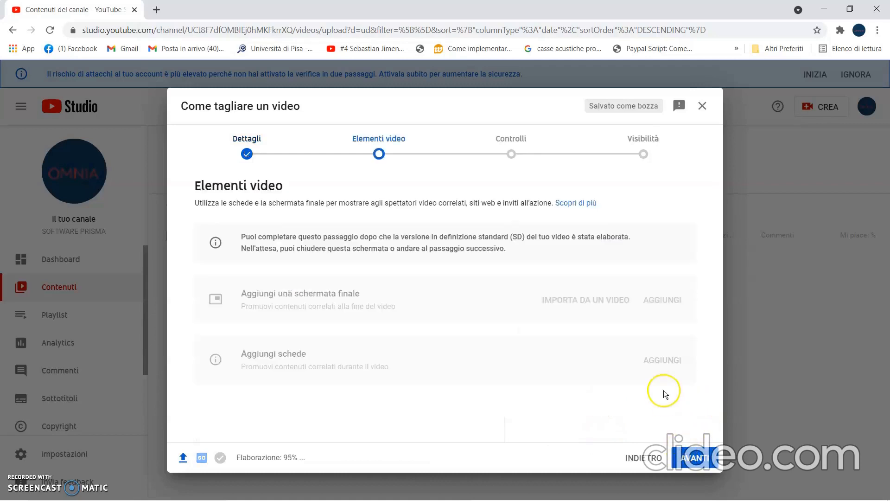
left_click(693, 458)
left_click(703, 457)
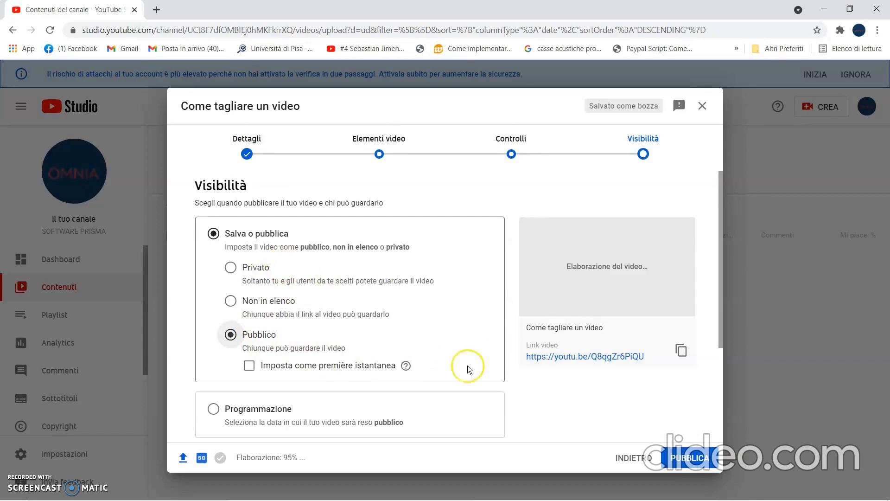
left_click(687, 455)
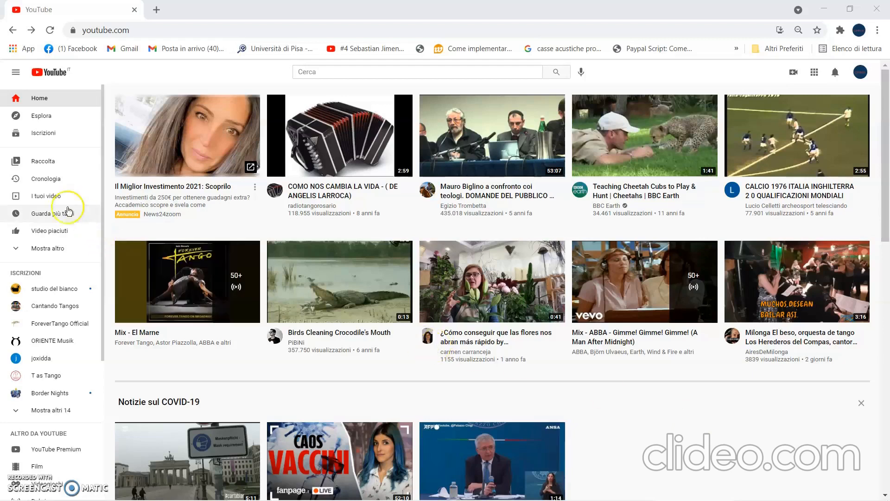
Open the subtitles page of the newest "Come tagliare un video" upload from the account's own videos.
left_click(49, 196)
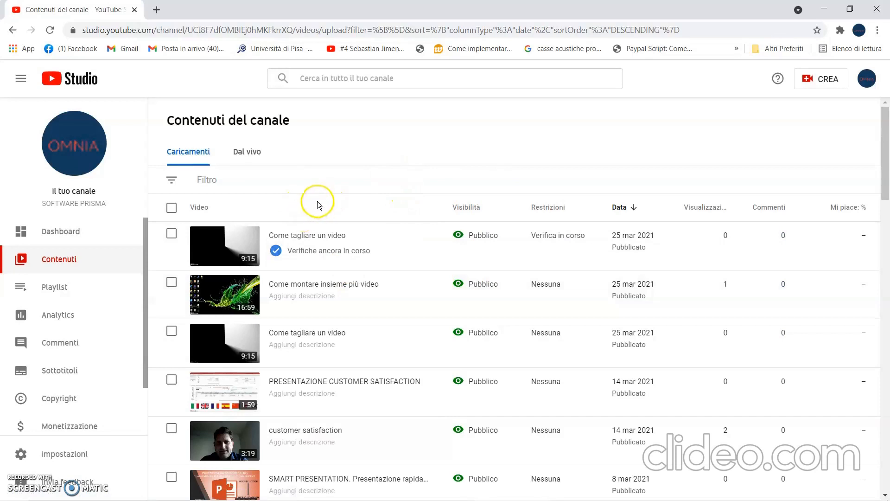
left_click(234, 244)
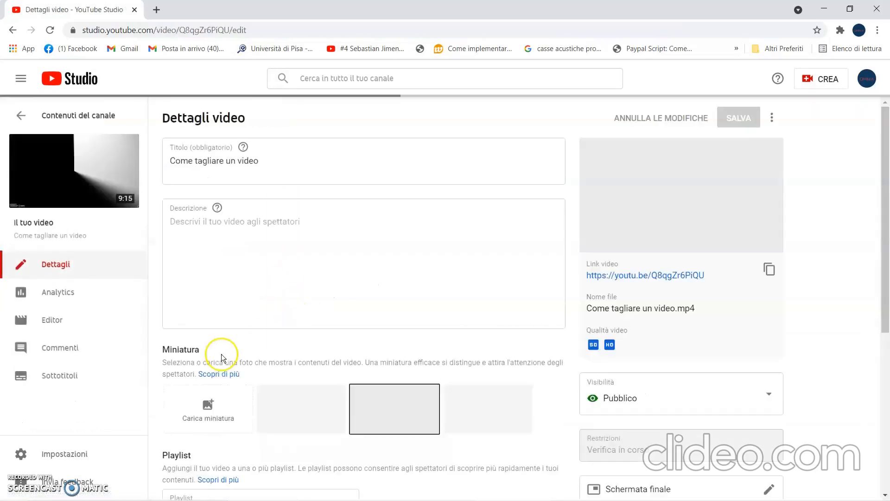
left_click(58, 378)
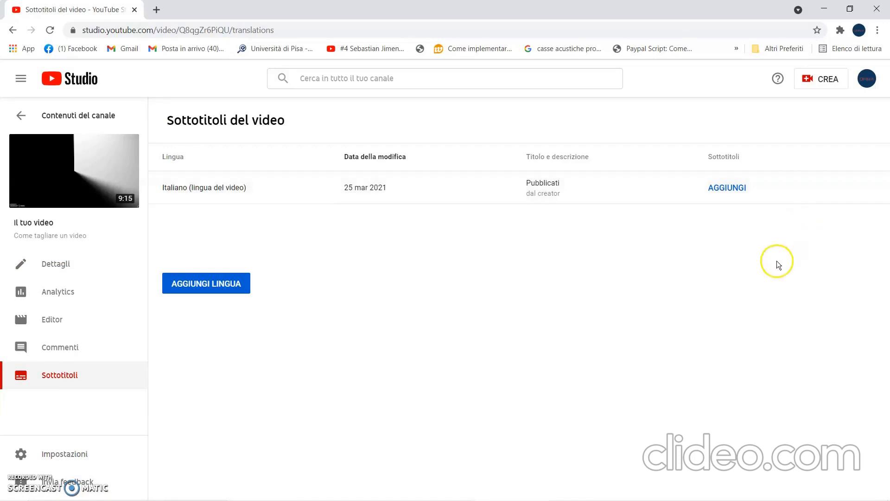
Return to the channel content list and open the subtitles page of the earlier "Come tagliare un video" upload.
left_click(13, 30)
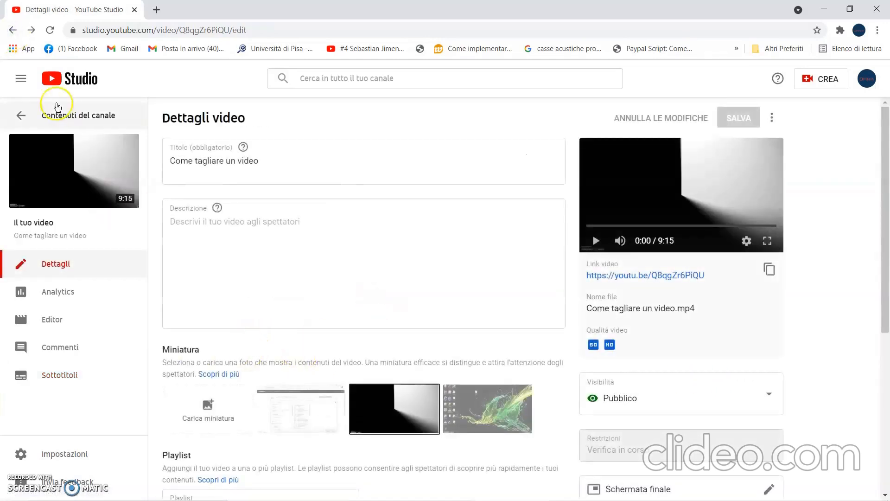
left_click(12, 30)
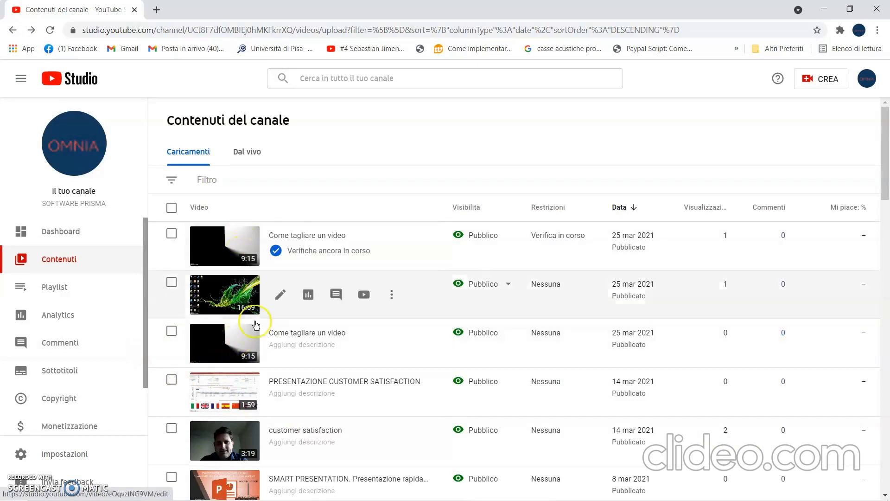
left_click(233, 343)
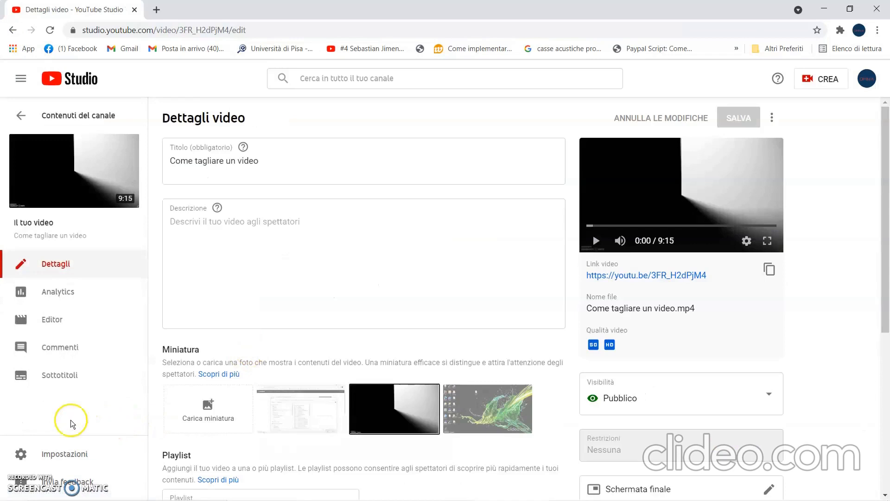
left_click(57, 385)
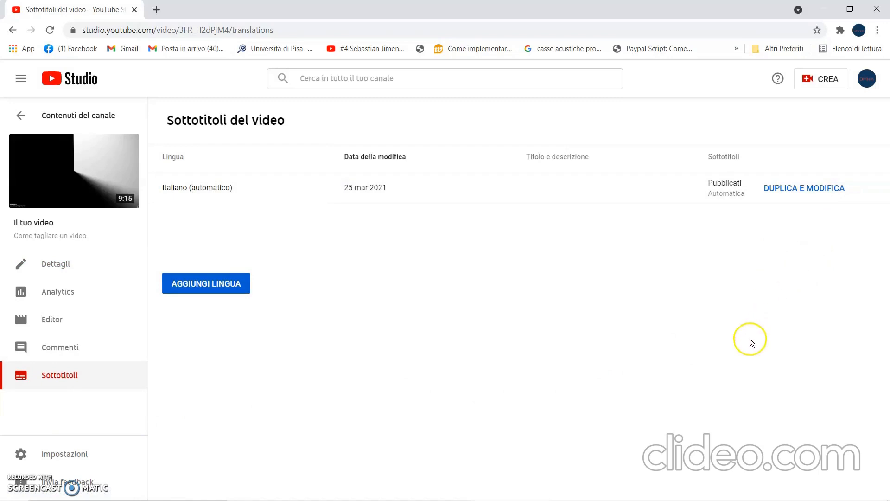
Duplicate the automatic Italian subtitles for editing and go to the beginning of the transcript.
left_click(793, 202)
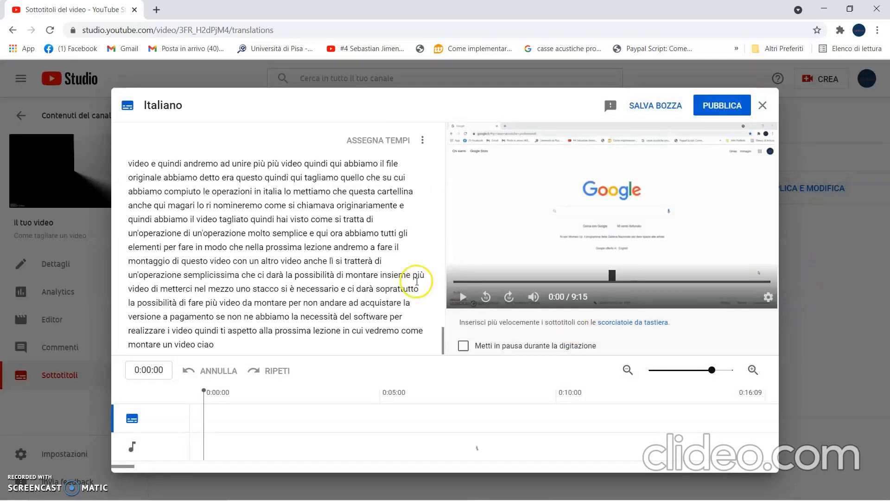
scroll(288, 209, "up", 15)
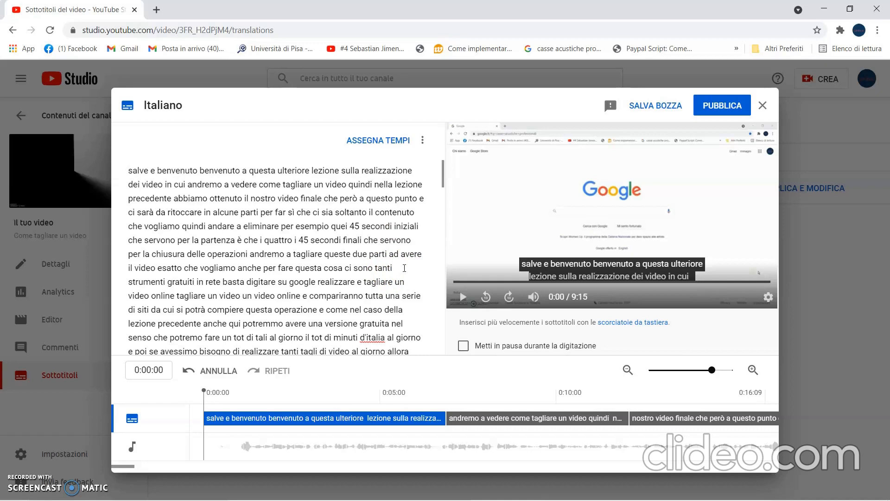
left_click(318, 247)
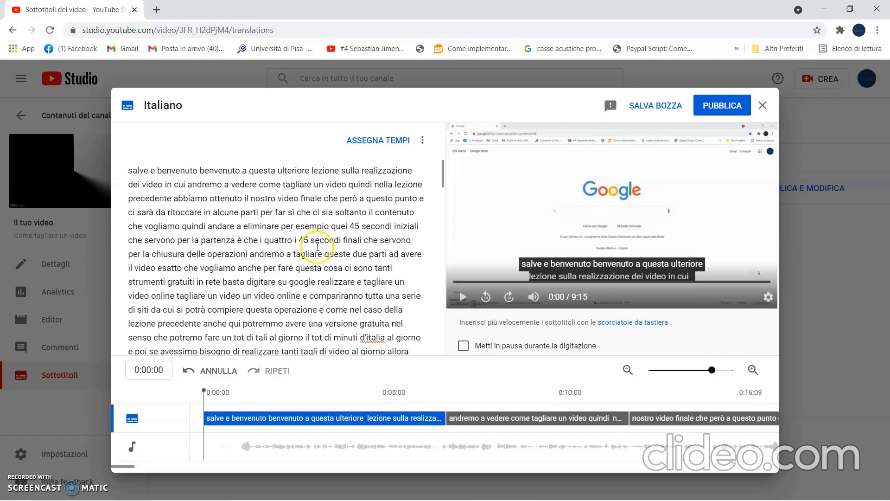
left_click(343, 267)
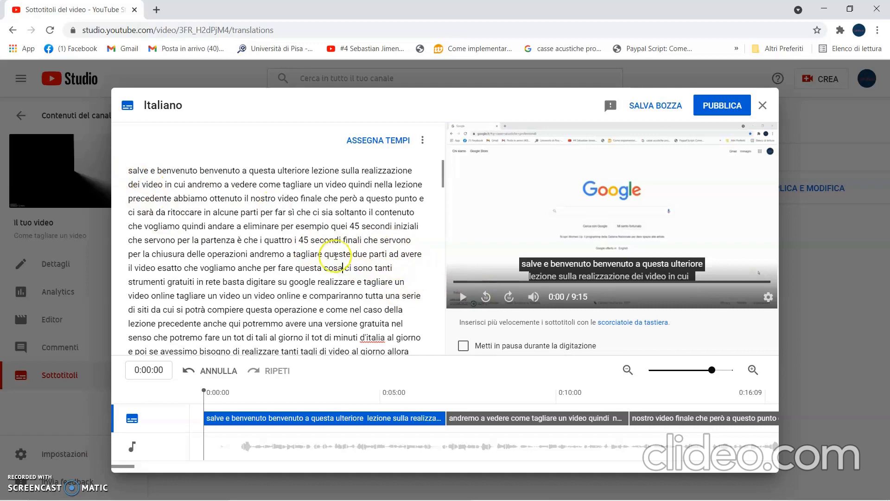
scroll(379, 246, "down", 3)
scroll(379, 245, "up", 4)
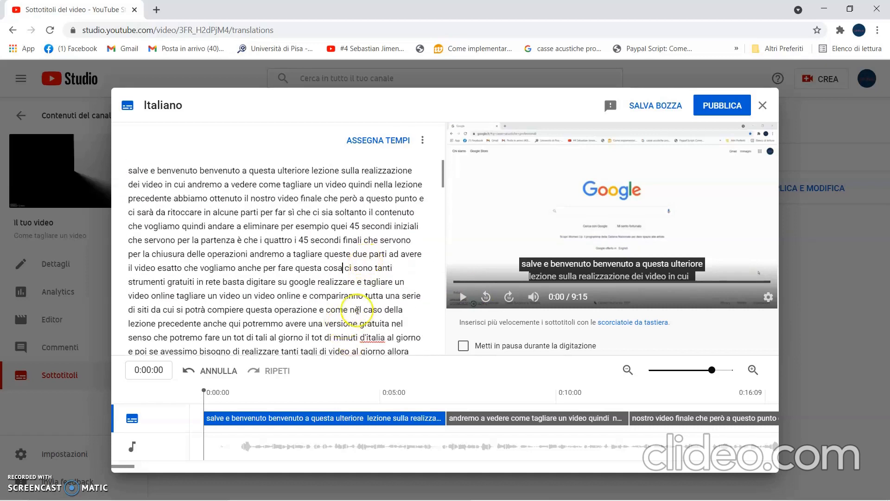
Correct the transcript's opening words to "Salve e benvenuto o benvenuta".
left_click(132, 175)
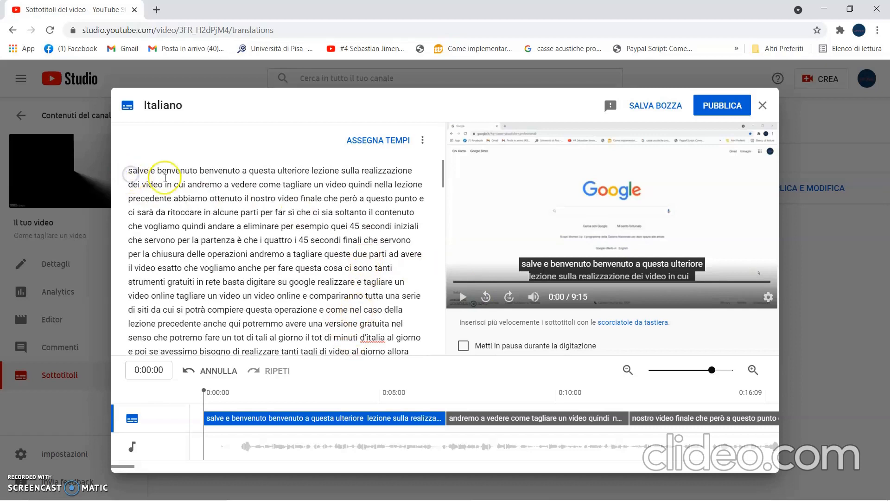
key("BackSpace")
type("S")
left_click(201, 171)
type("o")
left_click(248, 170)
key("BackSpace")
type("a")
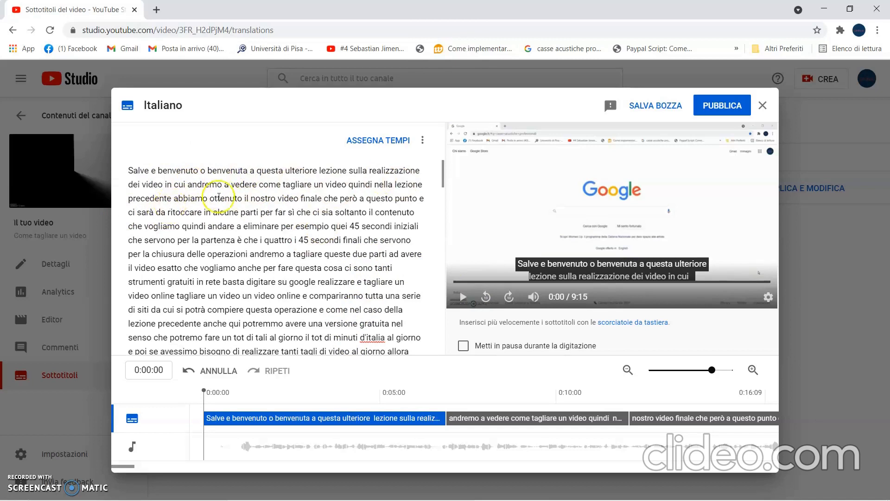
End the first sentence after "tagliare un video", capitalise the following "Quindi" and delete the "e" before "ci sarà da ritoccare".
left_click(347, 185)
type(".")
key("Right")
key("Delete")
type("Q")
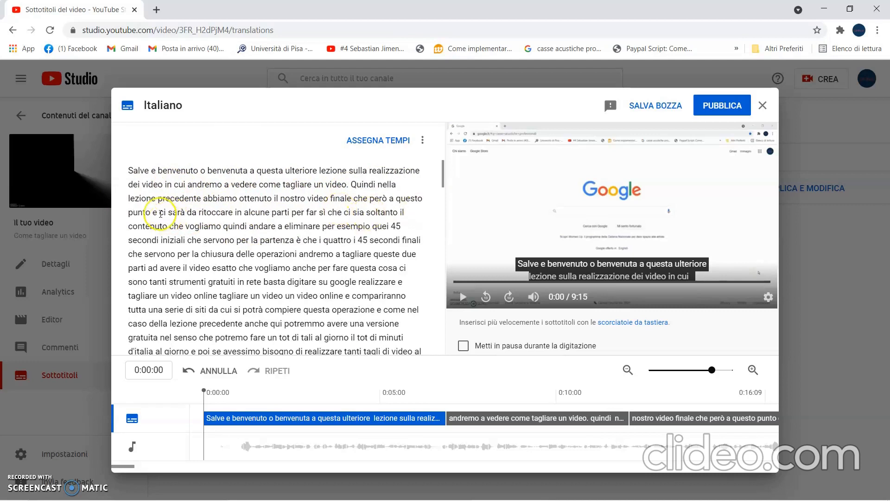
key("BackSpace")
key("BackSpace")
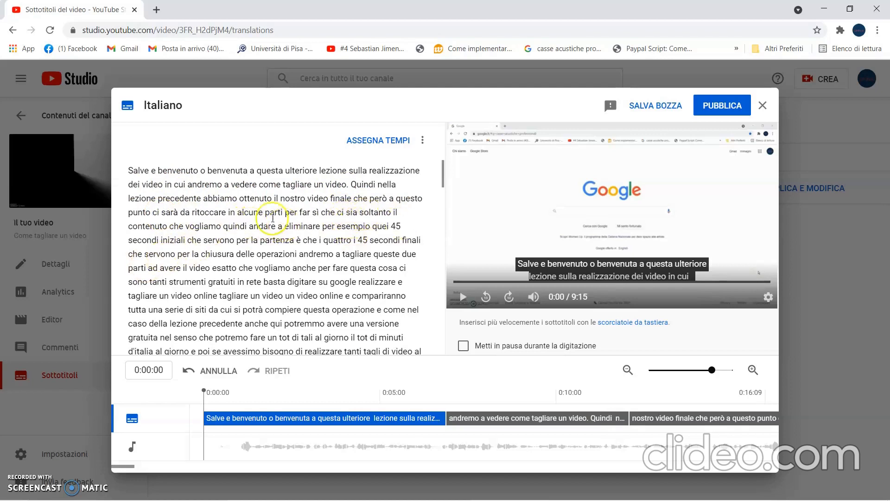
Add a period after "il contenuto che vogliamo" and capitalise the following word as "Quindi".
left_click(220, 227)
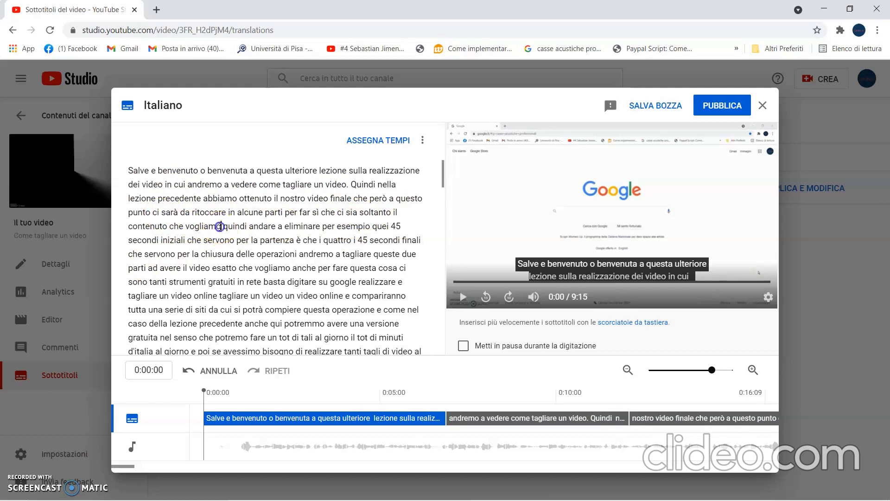
type(".")
left_click(228, 226)
key("Delete")
type("Q")
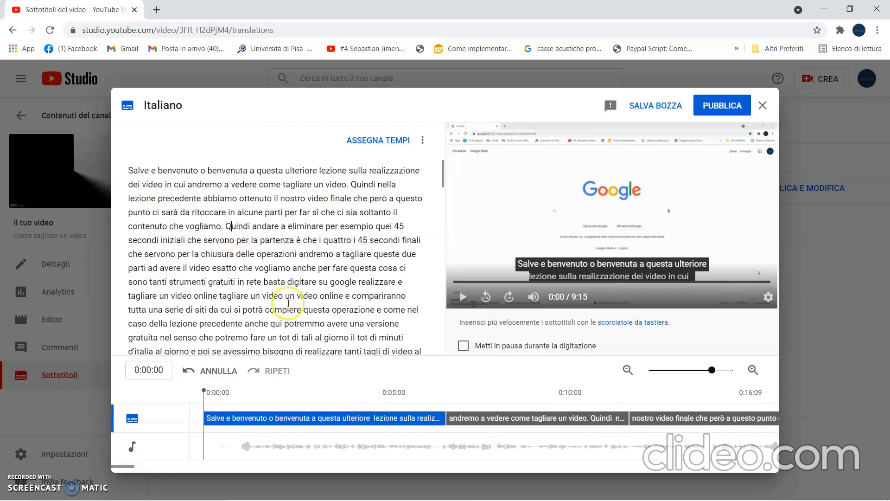
Insert "dobbiamo" before "andare" and change "a eliminare" to "ad eliminare".
left_click(251, 223)
type("do")
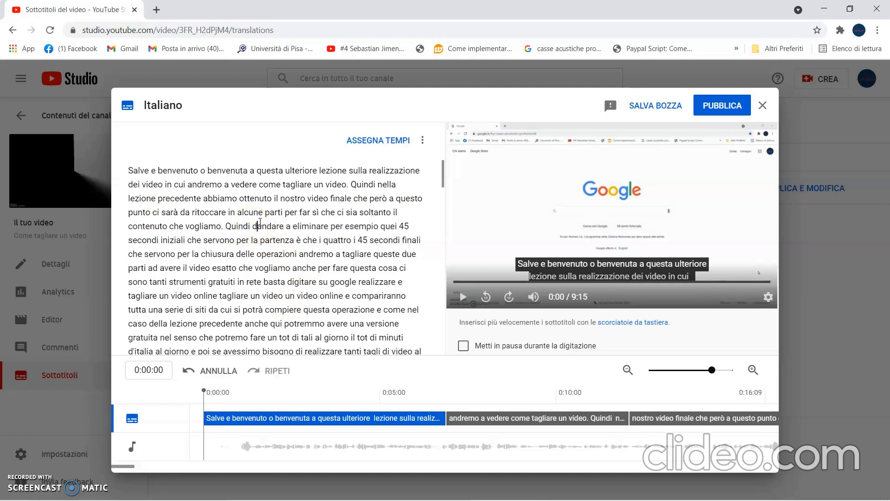
type("bbiamo")
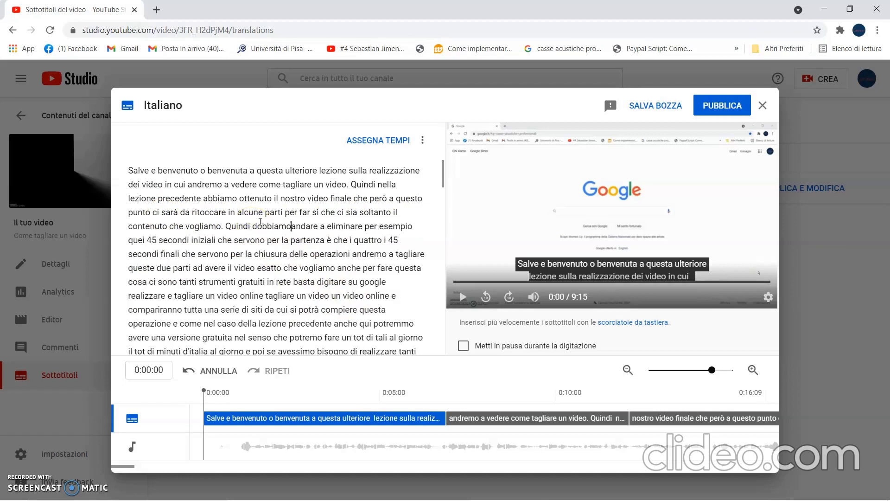
left_click(328, 225)
type("d")
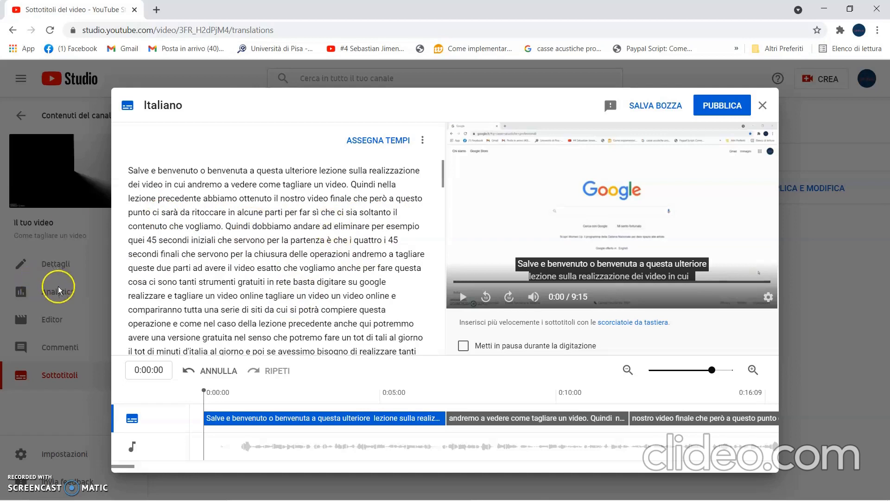
Change the number before "secondi iniziali" to "4/5" and replace "è che" after "partenza" with "e quei".
left_click(154, 238)
type("/")
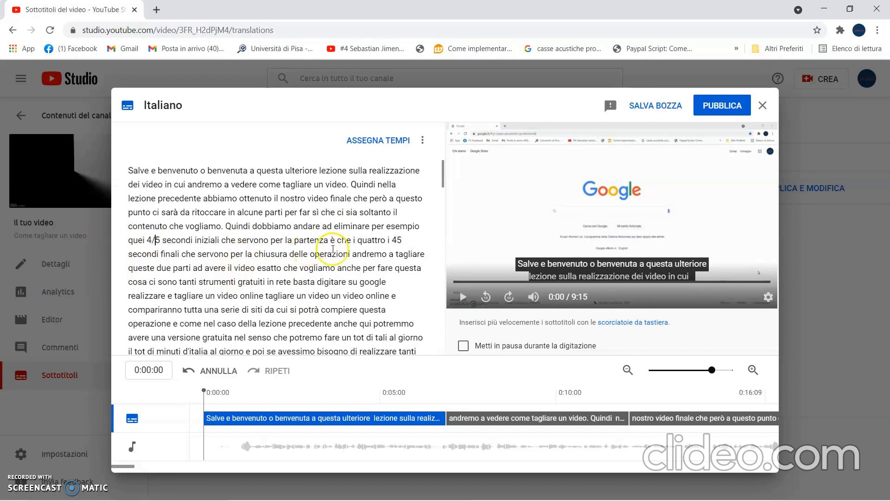
key("BackSpace")
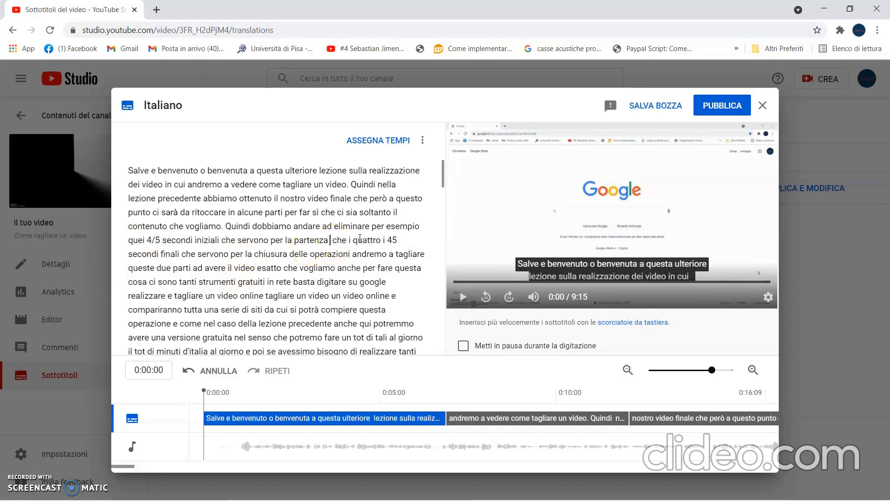
type("e")
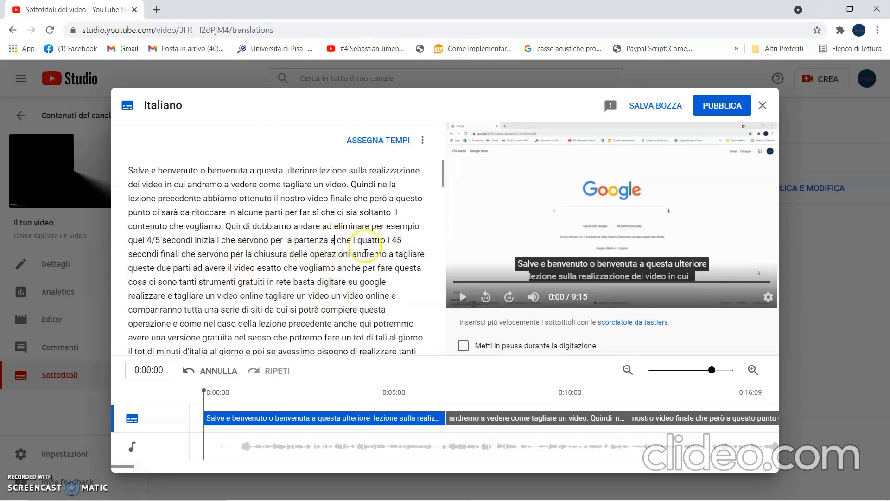
left_click(351, 239)
key("BackSpace")
key("BackSpace")
key("BackSpace")
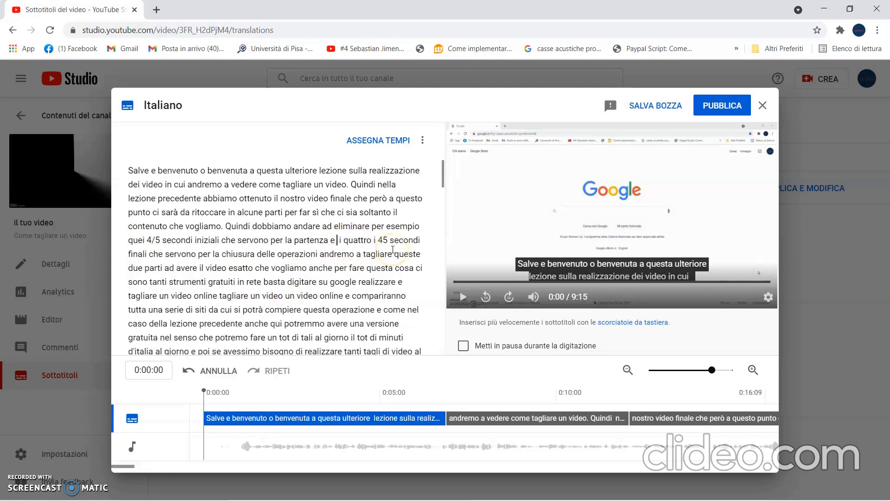
type("quei")
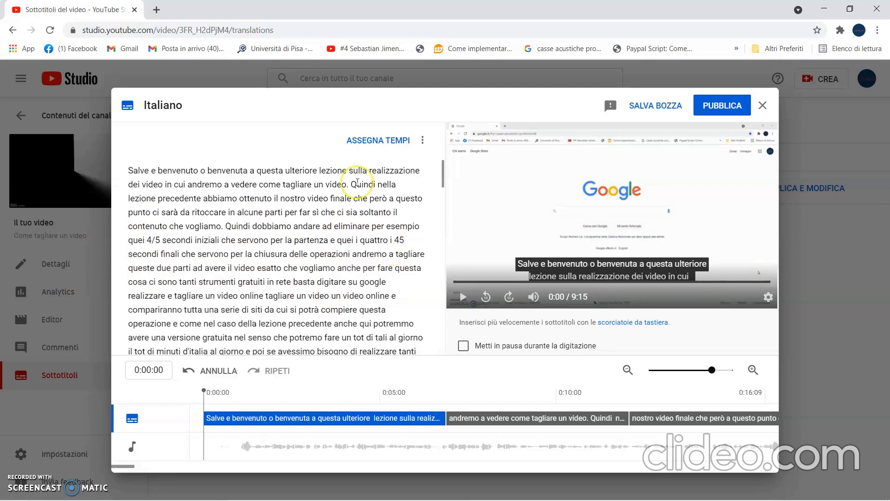
Remove the stray "i" before and after "quattro" and change the number before "secondi finali" to "4/5".
left_click(390, 239)
key("BackSpace")
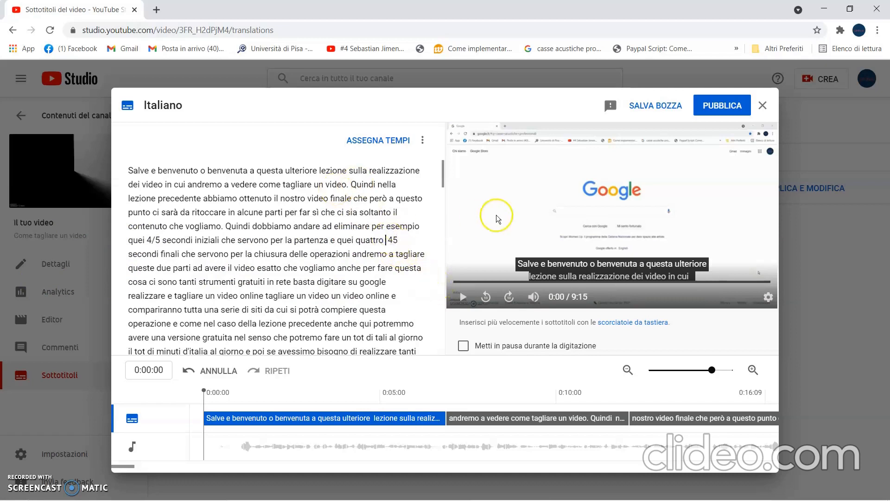
left_click(393, 239)
type("/")
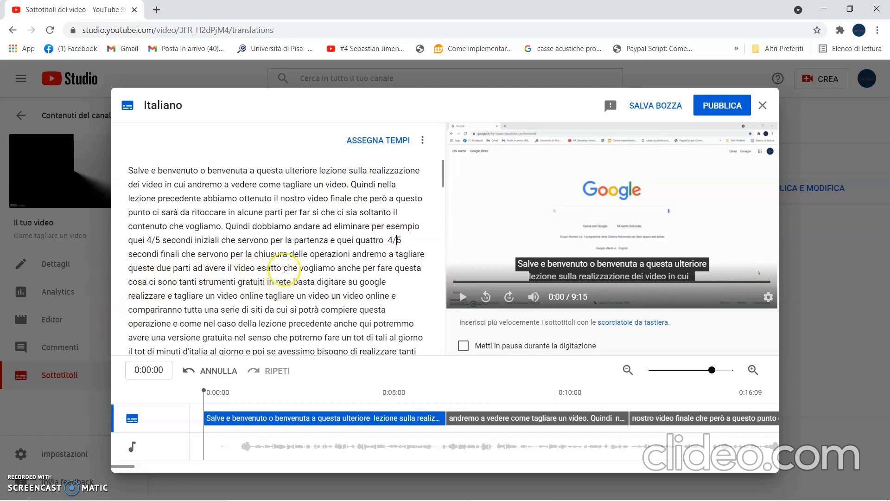
Add a period after "chiusura delle operazioni" and capitalise the following word as "Andremo".
left_click(350, 254)
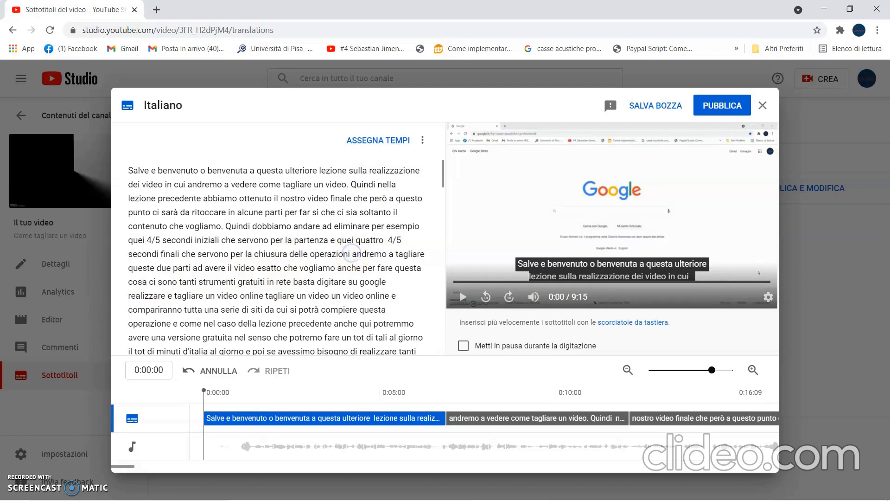
type(".")
left_click(361, 254)
key("BackSpace")
type("A")
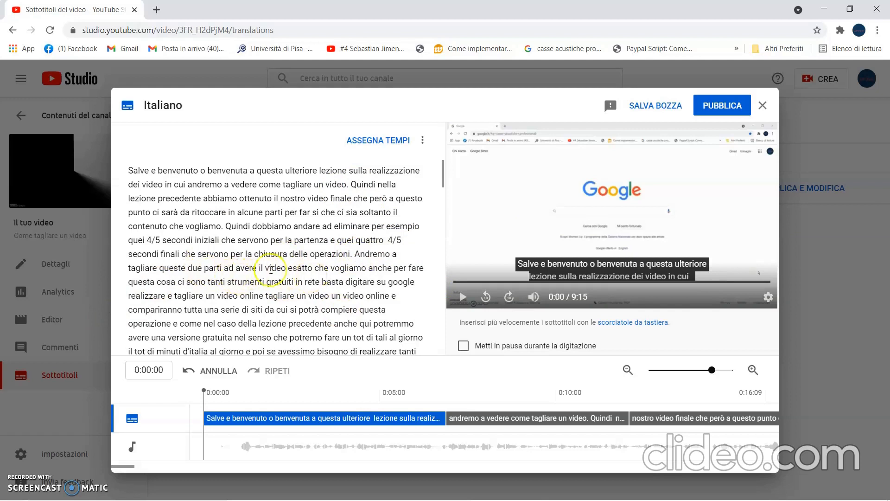
Change "ad avere il video" to "per avere il video", and end that sentence after "vogliamo" with "Anche" starting the following one.
left_click(234, 268)
key("BackSpace")
key("BackSpace")
type("per")
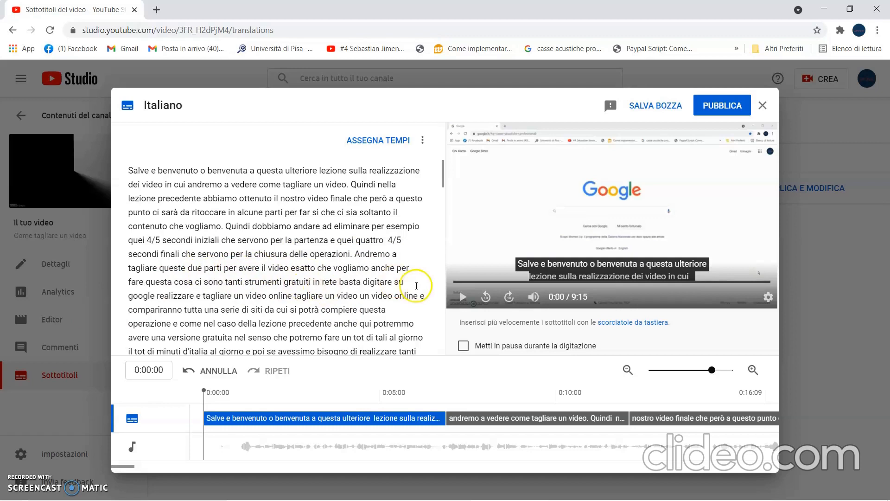
left_click(372, 269)
type(".")
key("Delete")
type("A")
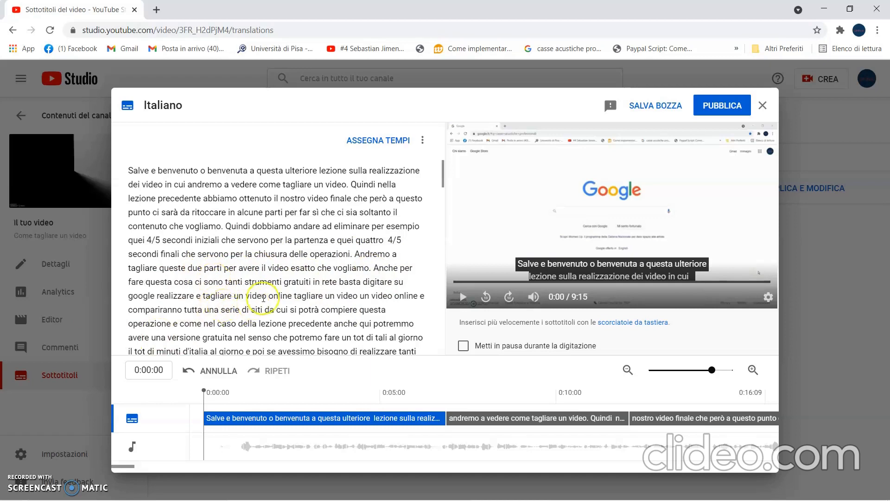
Add a comma after "in rete" and enclose "realizzare e tagliare un video online" in double quotation marks.
left_click(338, 281)
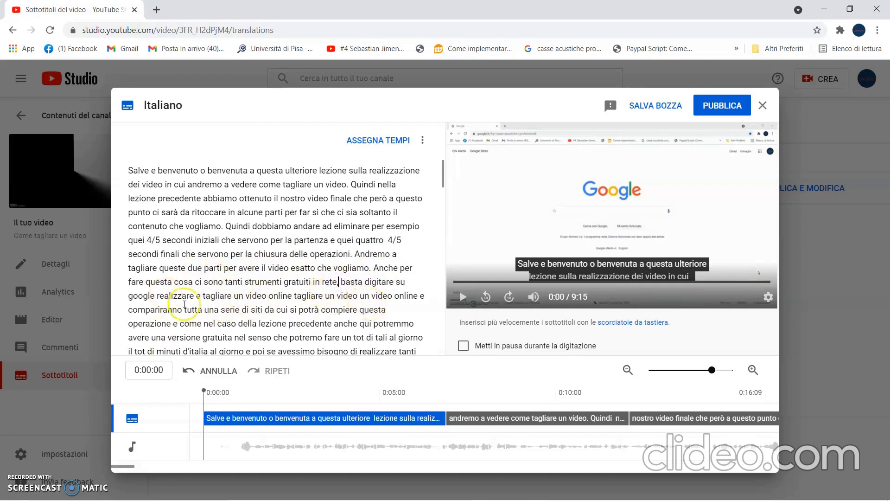
left_click(158, 297)
type("'")
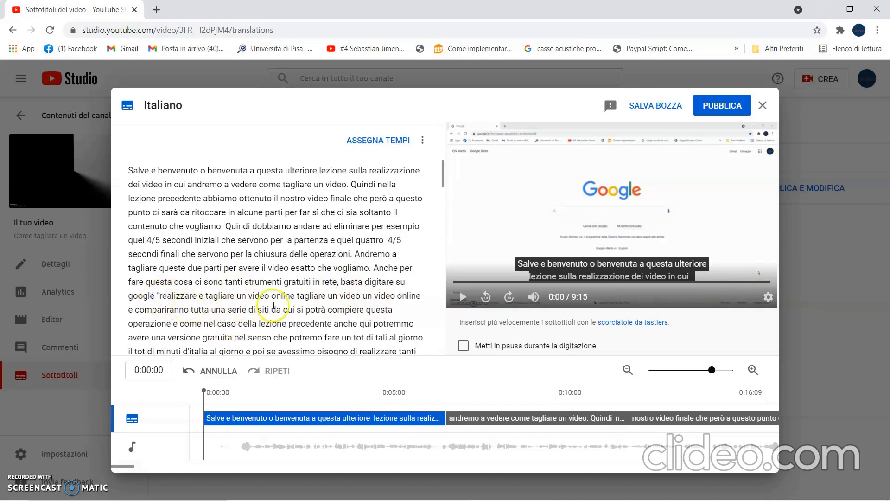
left_click(295, 295)
type("'")
Insert "o" before the second search phrase, remove its repeated "un video" and quote it as "tagliare un video online".
left_click(303, 294)
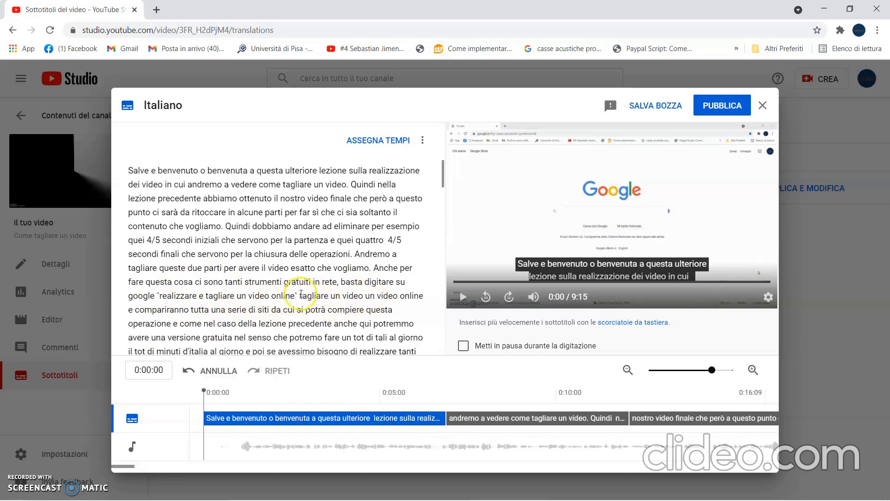
type("o \"")
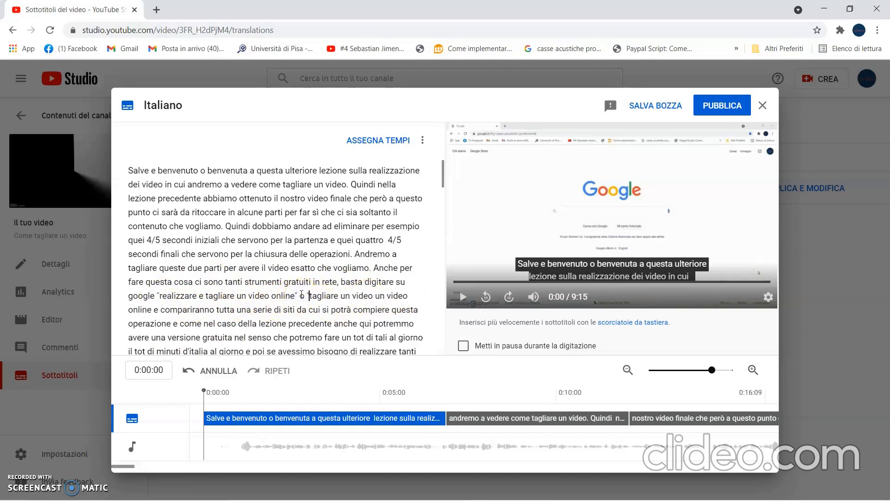
left_click(375, 295)
left_click_drag(395, 293, 406, 293)
key("BackSpace")
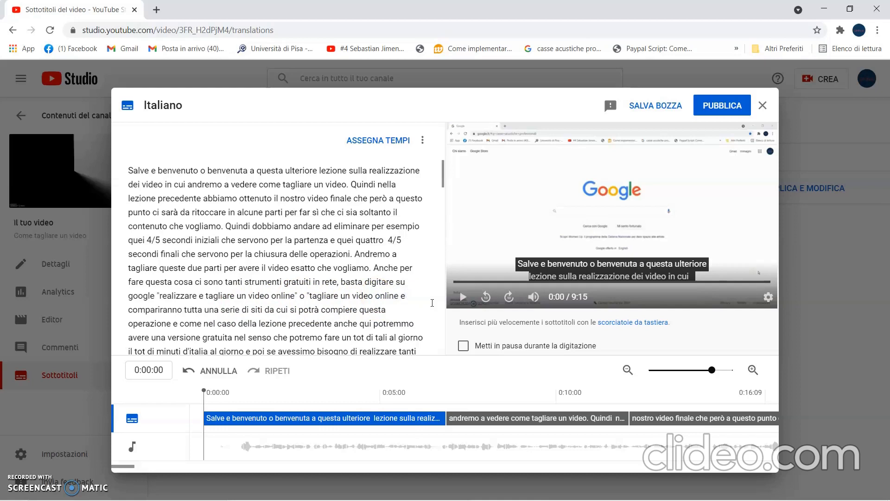
left_click(401, 295)
key("BackSpace")
type("\"")
Add a period after "compiere questa operazione" and insert three line breaks before "e come nel caso".
left_click(172, 323)
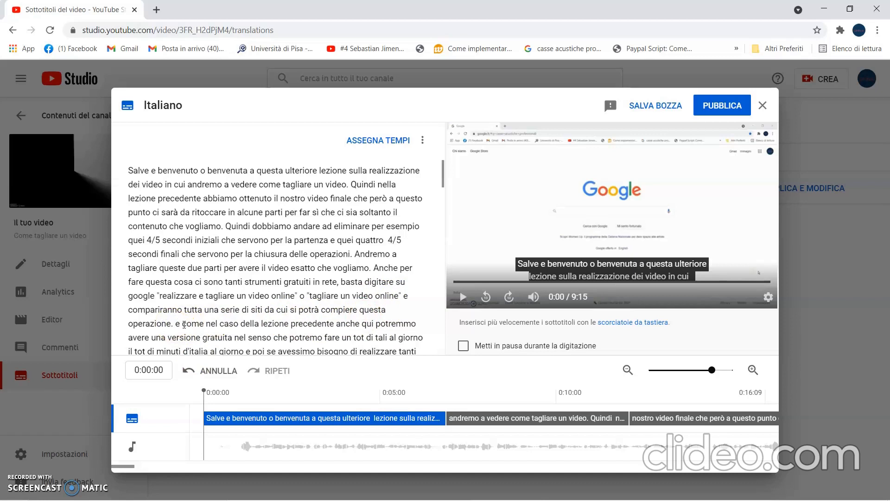
key("Return")
key("Return")
key("Return")
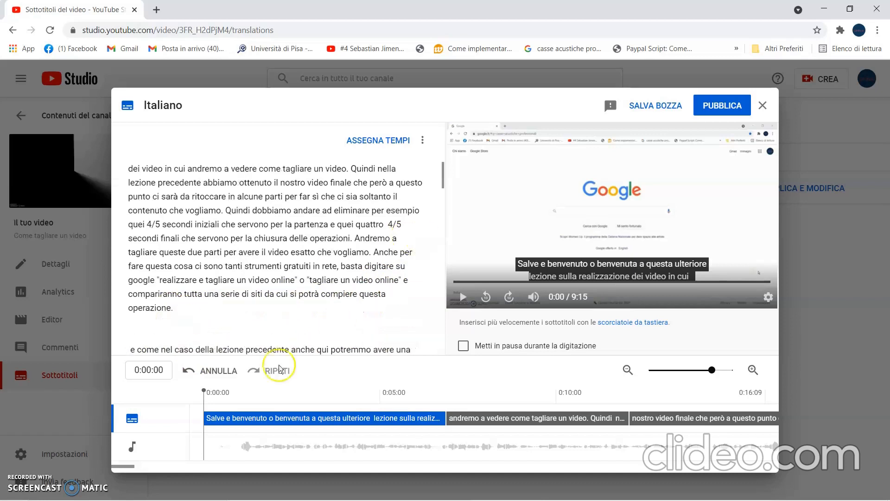
Publish the edited Italian subtitles.
scroll(201, 311, "up", 1)
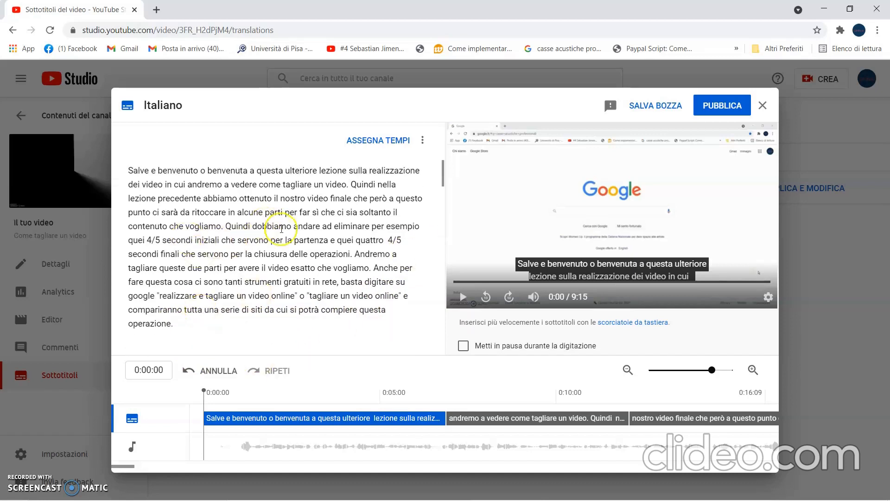
left_click(727, 114)
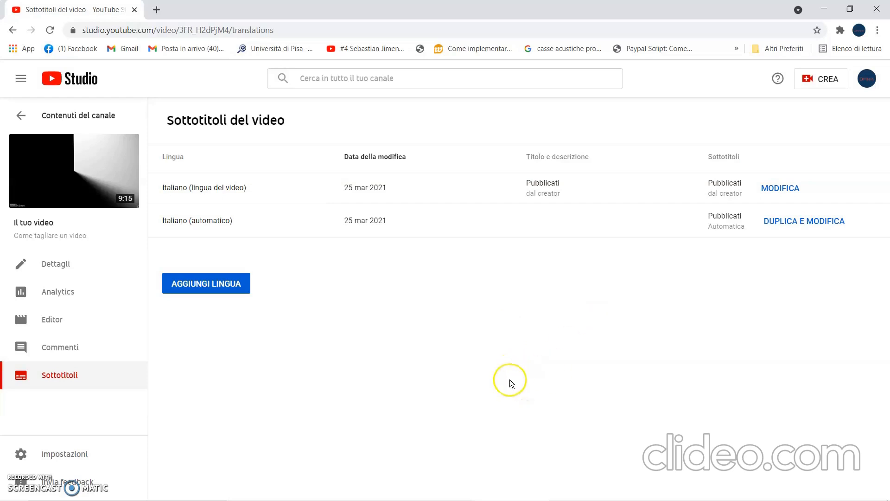
Add Inglese as a new subtitle language for the video.
left_click(233, 292)
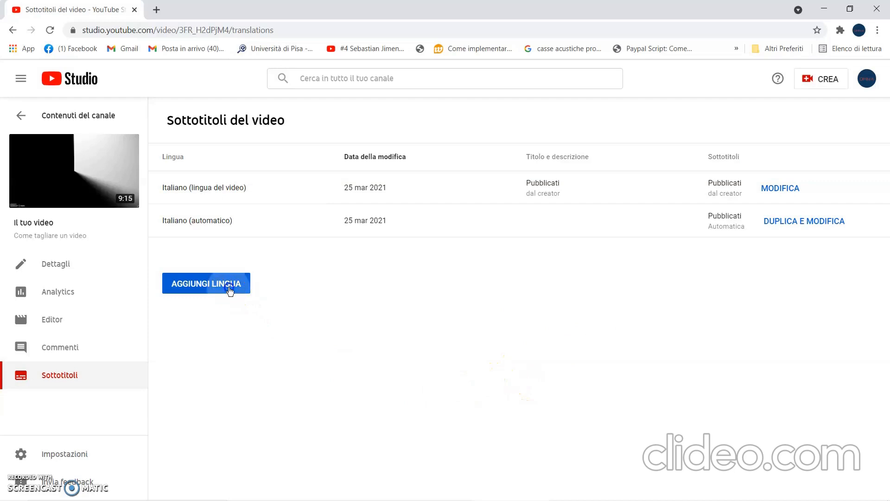
scroll(374, 308, "down", 9)
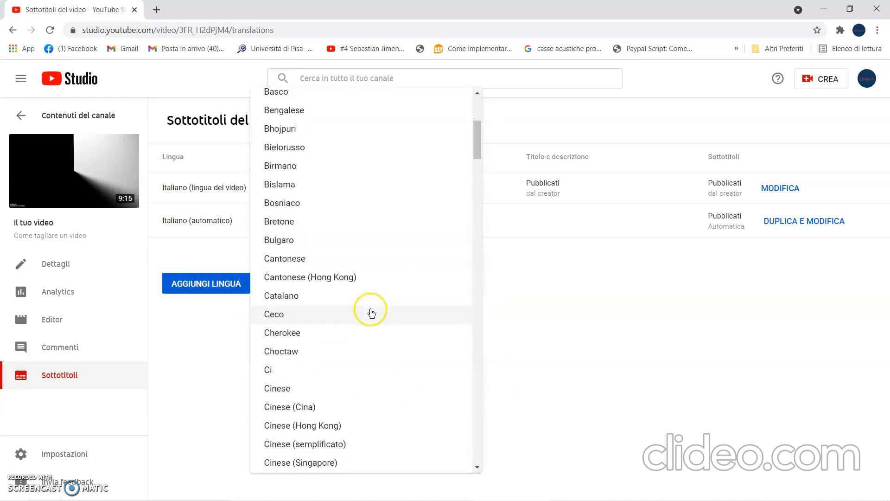
scroll(369, 315, "down", 10)
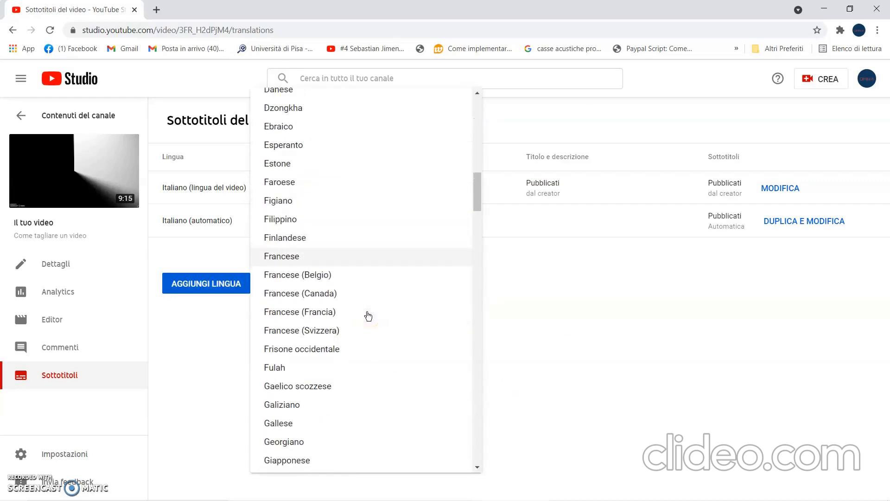
scroll(367, 316, "down", 4)
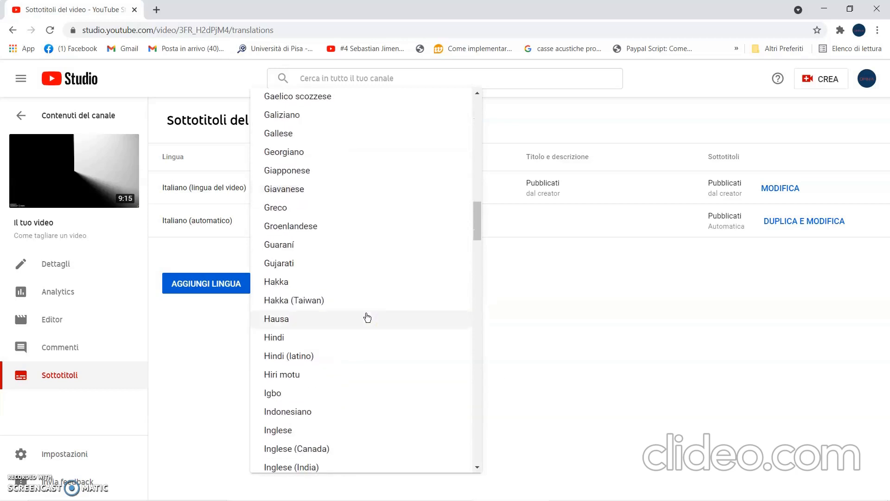
left_click(301, 378)
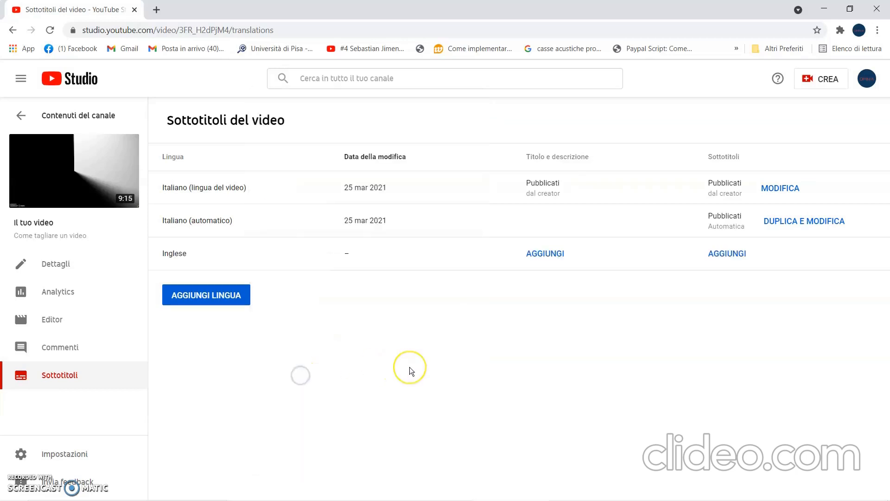
Create the English subtitles by automatic translation and publish them.
left_click(729, 255)
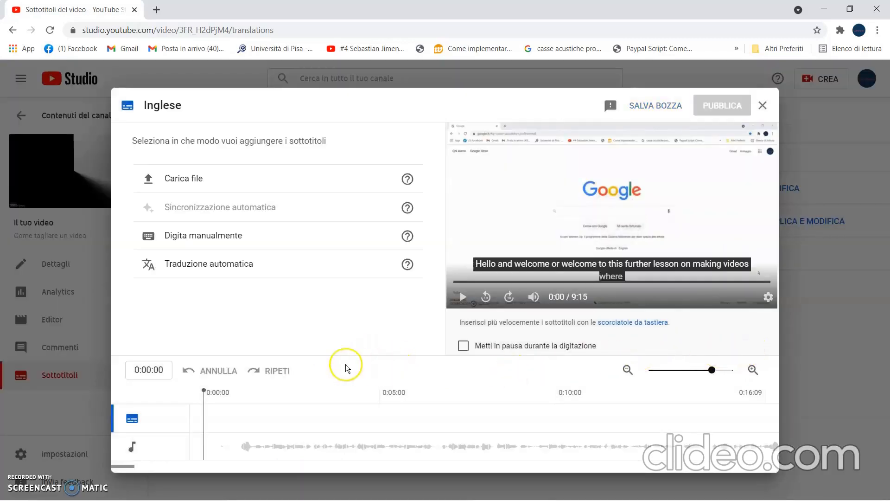
left_click(213, 272)
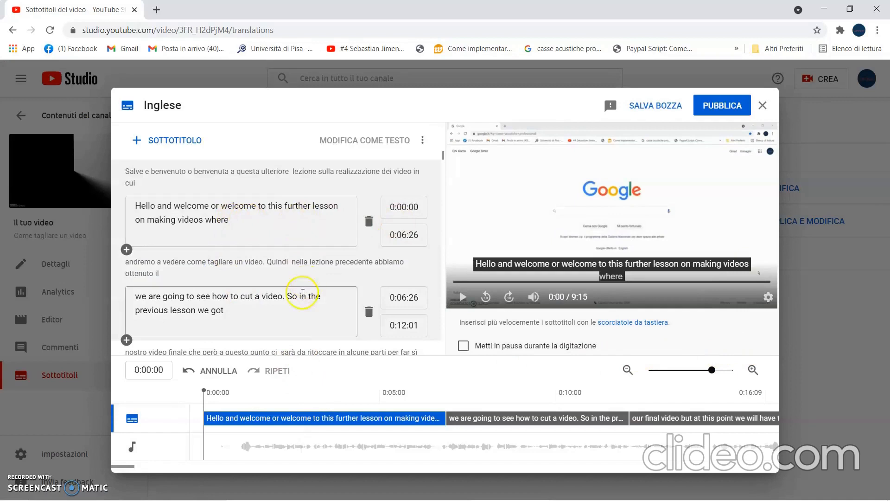
left_click(723, 110)
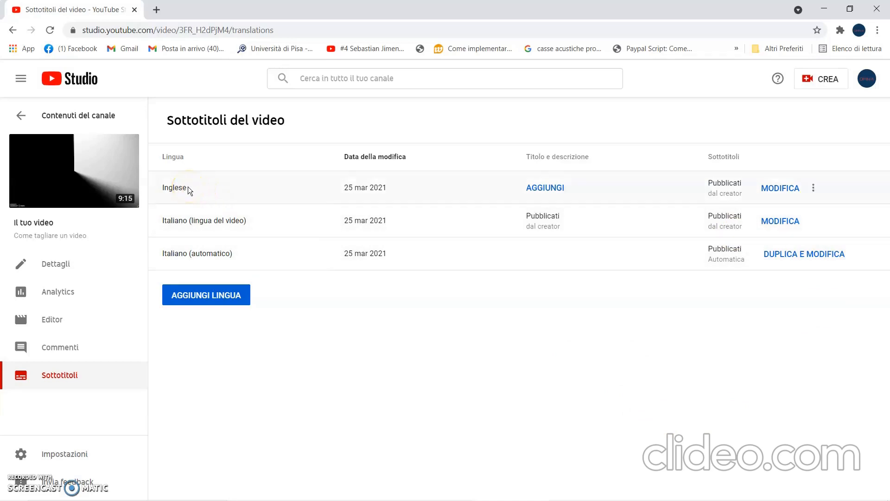
Download the published English subtitles in .srt format.
left_click(814, 192)
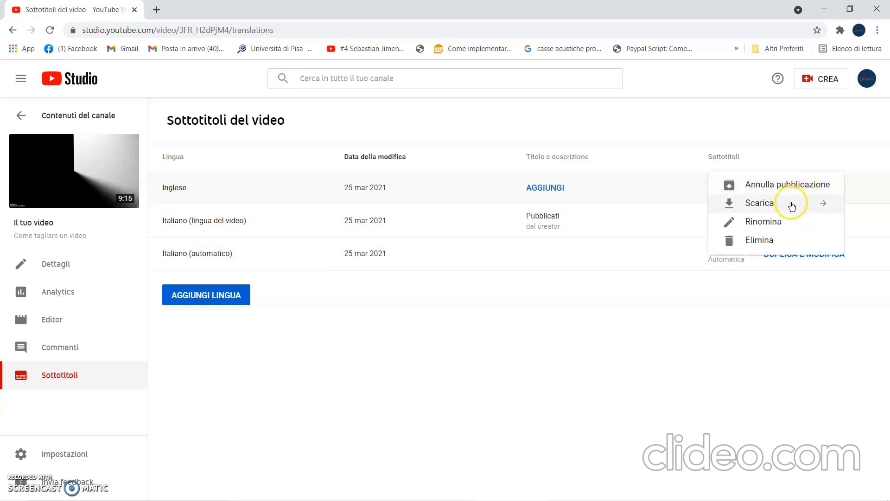
left_click(792, 205)
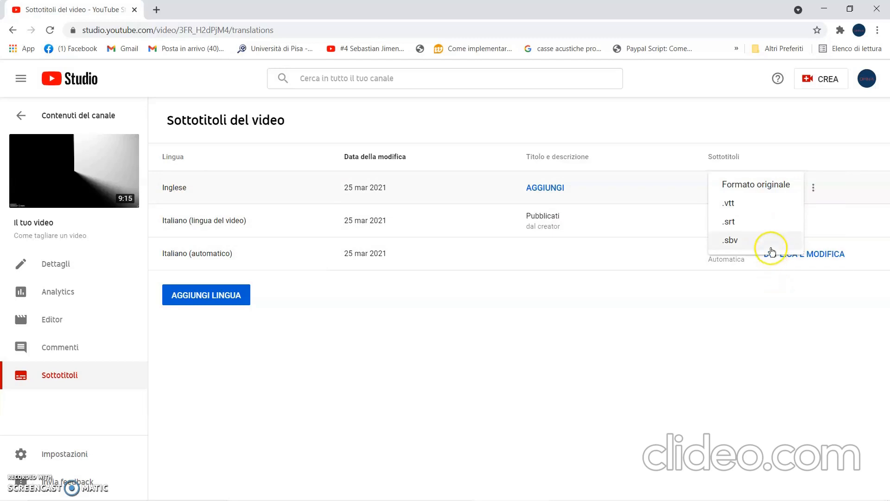
left_click(748, 223)
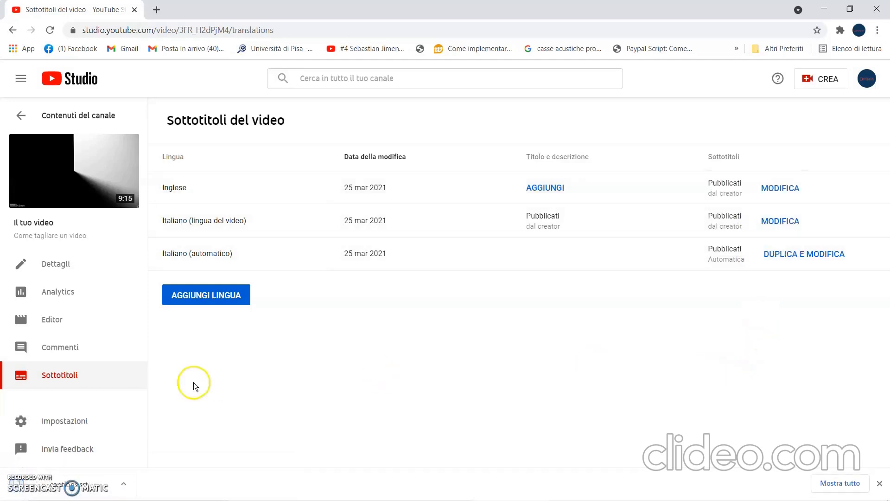
Show the downloaded captions.srt in its folder and rename it as INGLESE.srt.
left_click(123, 483)
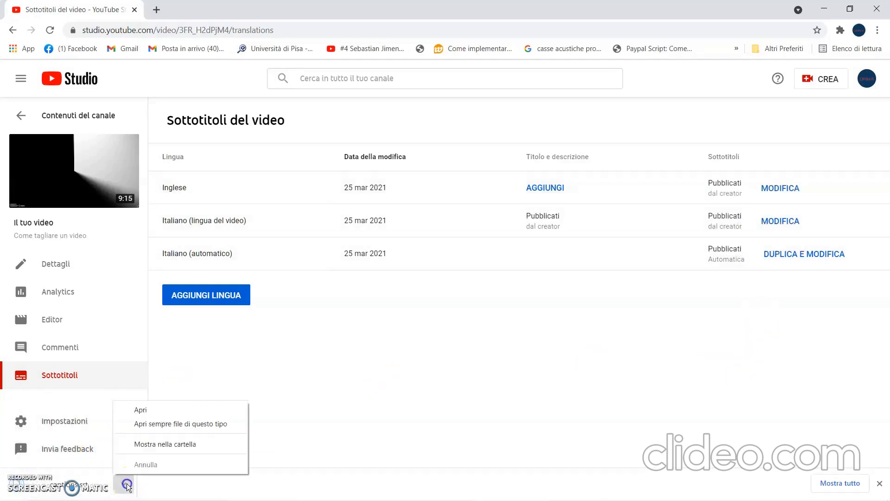
left_click(152, 443)
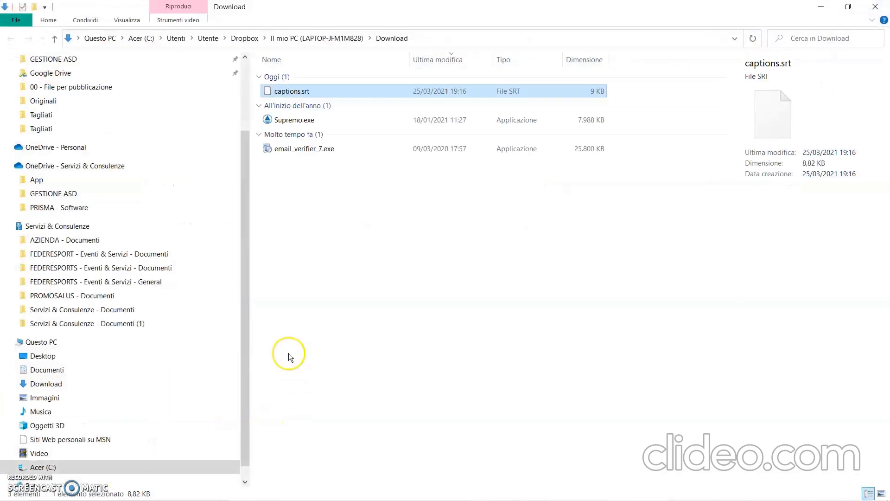
right_click(279, 93)
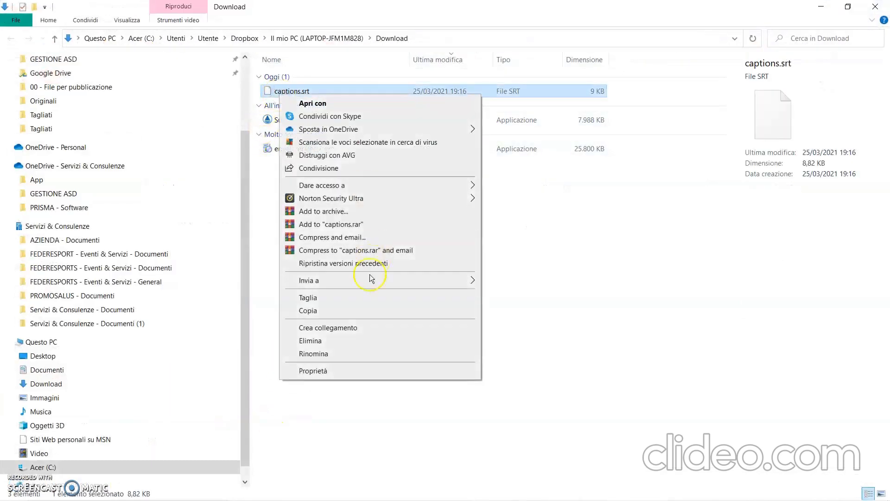
left_click(333, 357)
key("Caps_Lock")
type("INGLE")
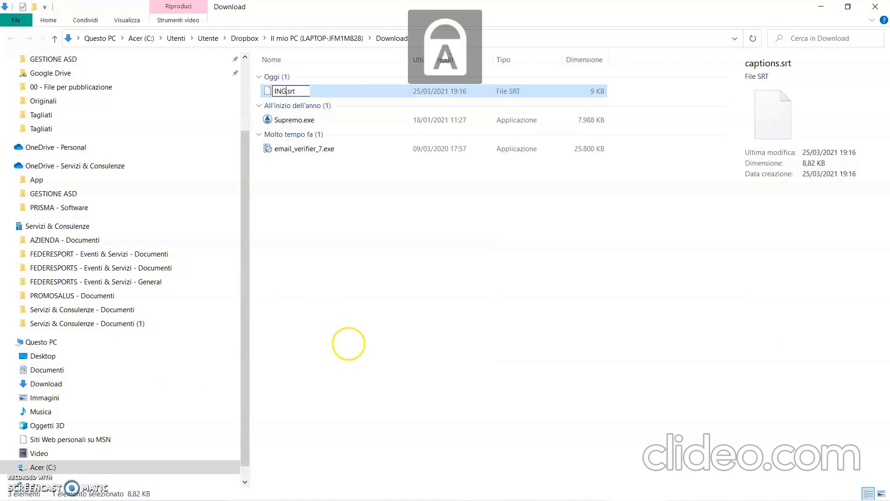
type("SE")
key("Return")
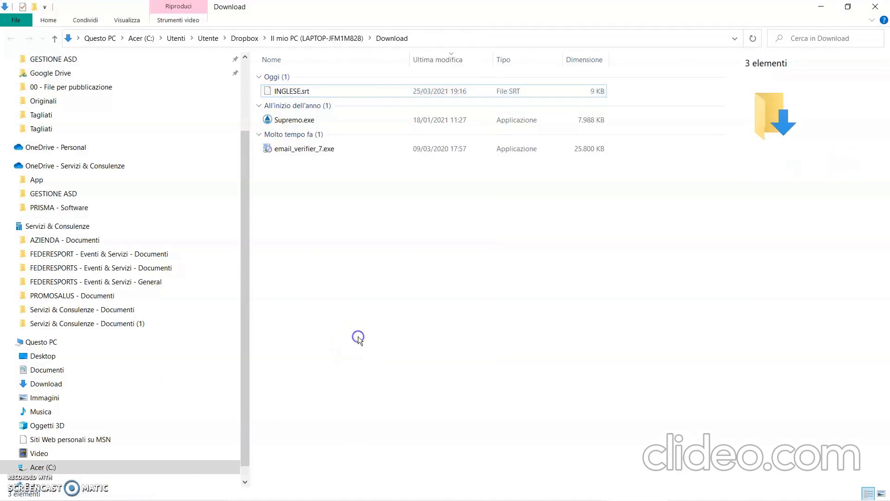
Copy INGLESE.srt from the Download folder and open the desktop folder "Video di prova".
left_click(295, 93)
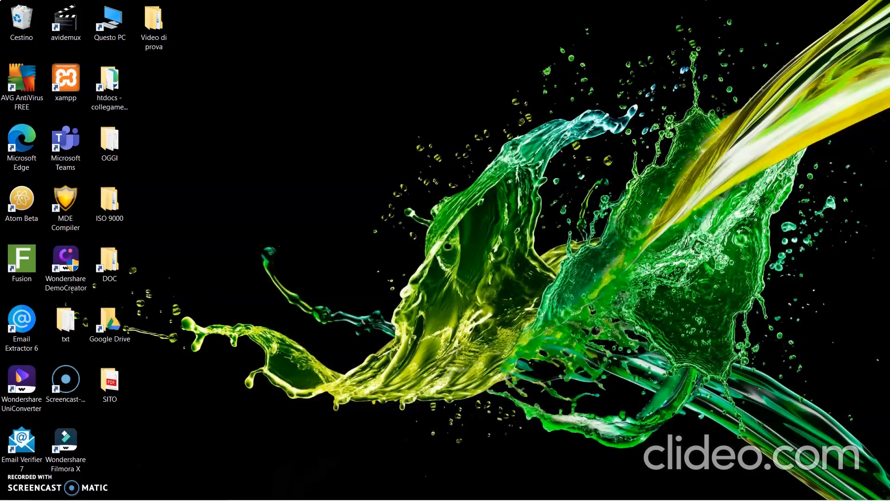
double_click(153, 23)
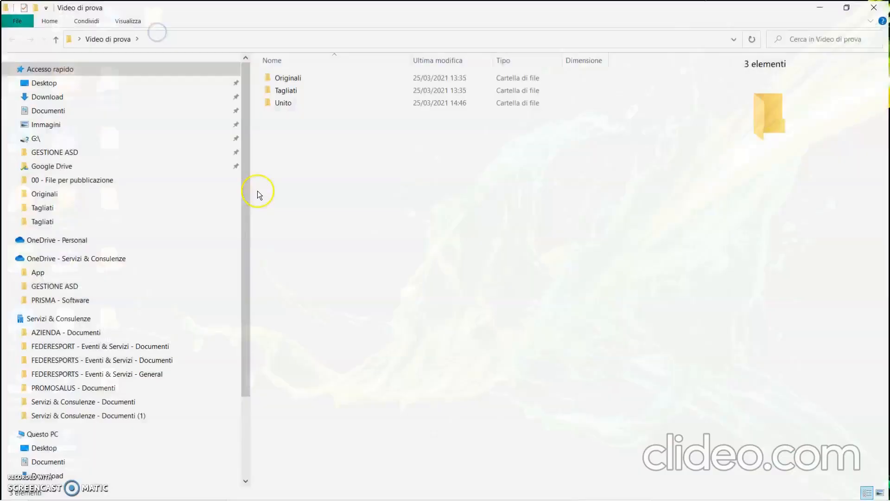
left_click(875, 6)
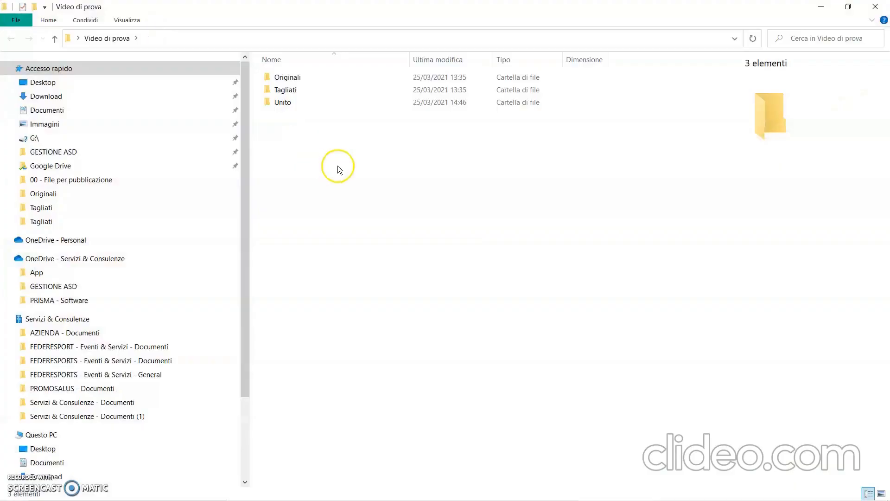
Create a new folder named "Sottotitoli" inside "Video di prova".
right_click(337, 166)
mouse_move(359, 334)
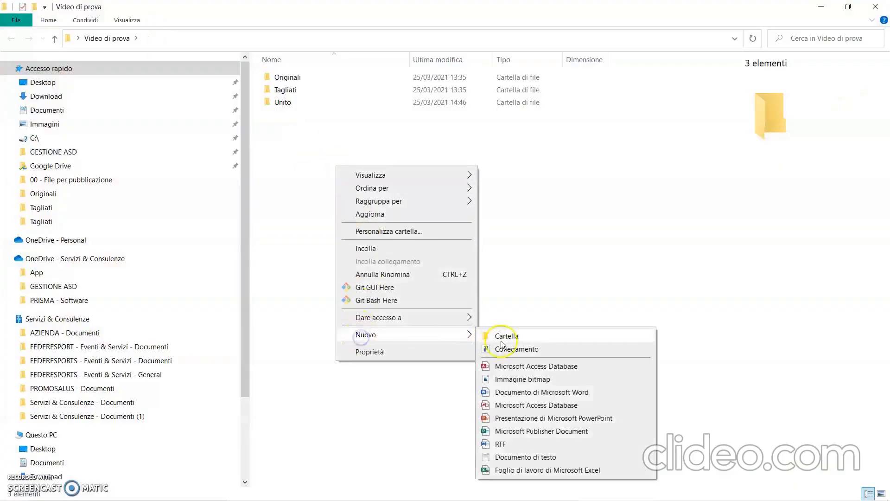
left_click(502, 338)
type("sOTTO")
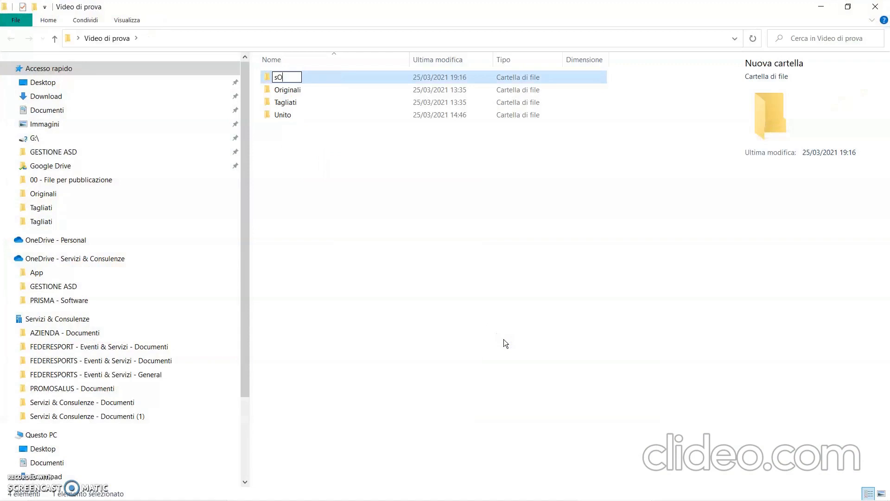
key("BackSpace")
key("BackSpace")
key("BackSpace")
key("BackSpace")
key("BackSpace")
key("Caps_Lock")
type("Spt")
key("BackSpace")
key("BackSpace")
type("ottotitoli")
key("Return")
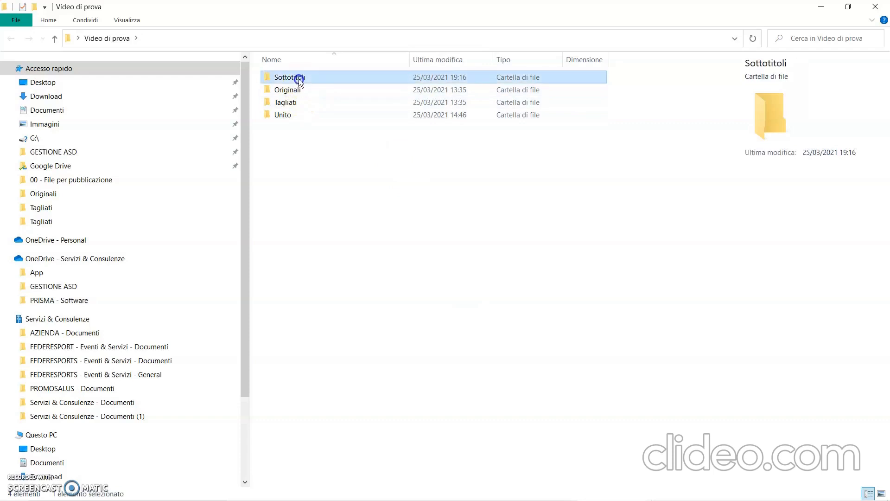
Paste INGLESE.srt into the "Sottotitoli" folder and close the folder window.
double_click(299, 80)
left_click(344, 168)
key("ctrl+v")
left_click(346, 184)
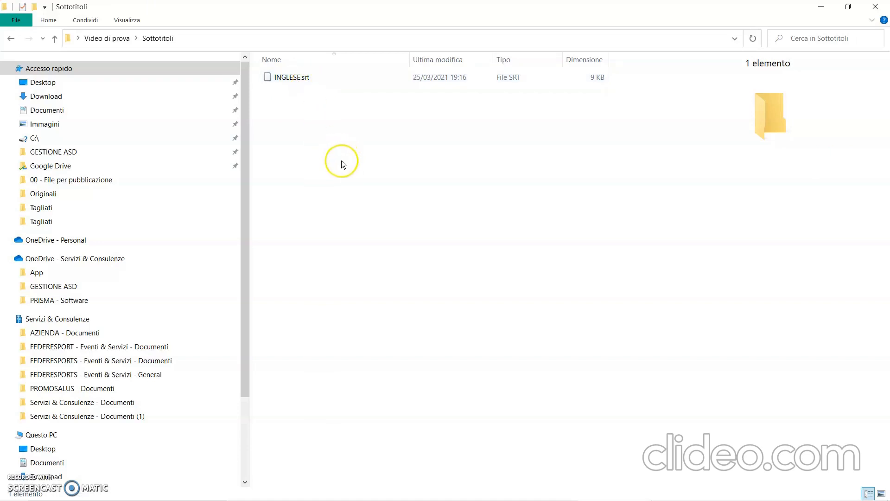
left_click(875, 6)
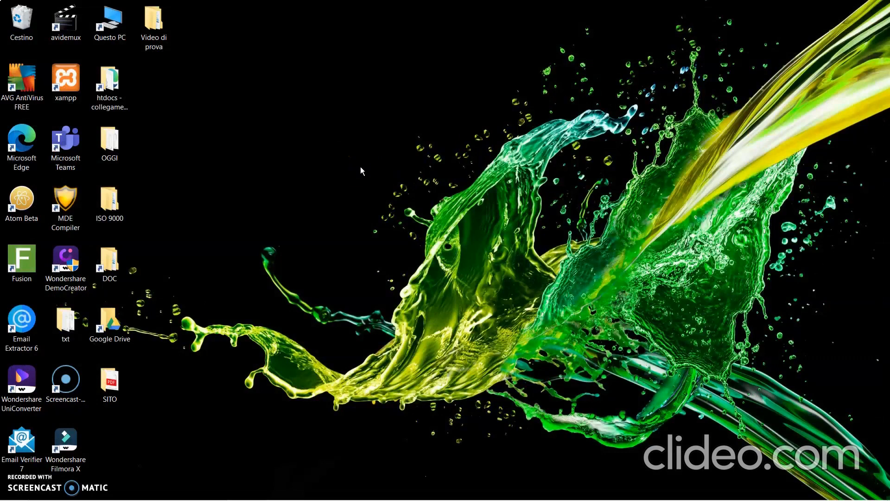
Check the video files in the "Unito" subfolder of "Video di prova", leaving no folder window open.
double_click(155, 23)
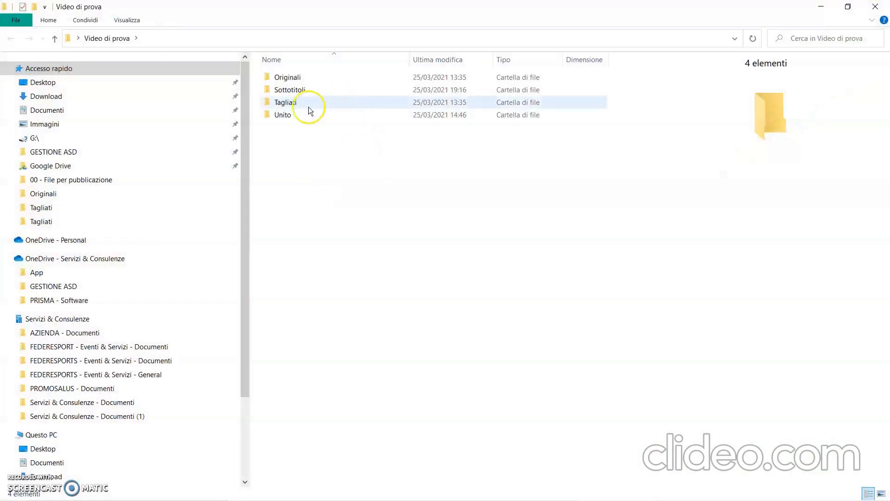
double_click(289, 116)
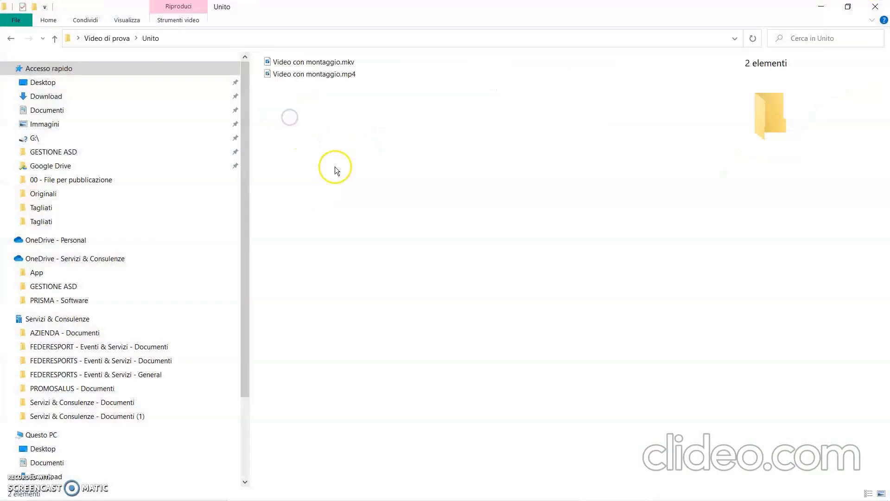
left_click(875, 7)
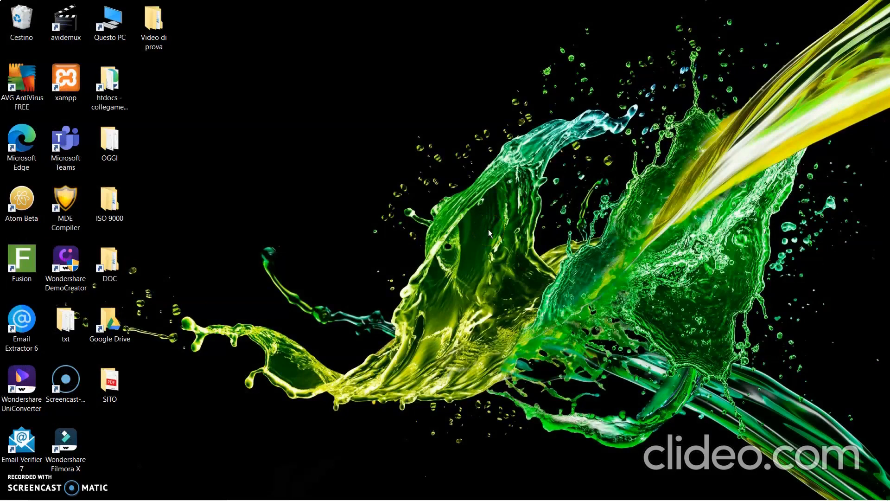
left_click(673, 56)
left_click(351, 130)
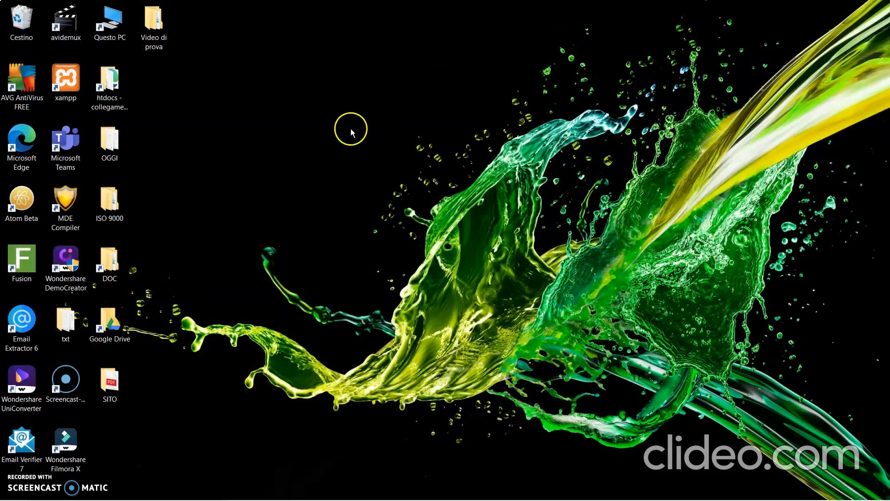